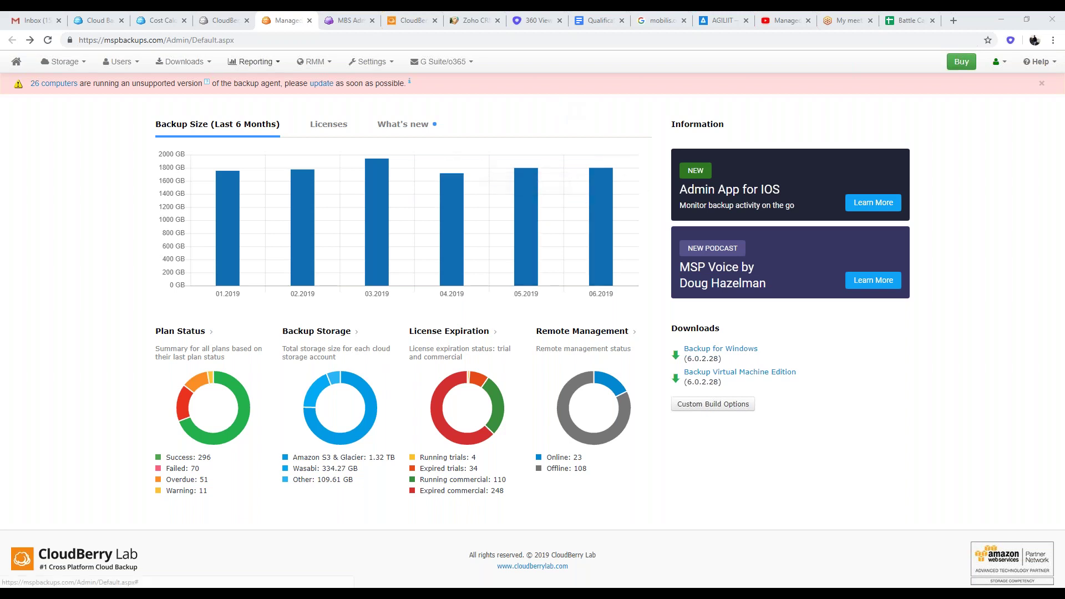
# Open the Free Signup form for Managed Backup on the CloudBerry Lab website and look through its fields
pyautogui.click(111, 20)
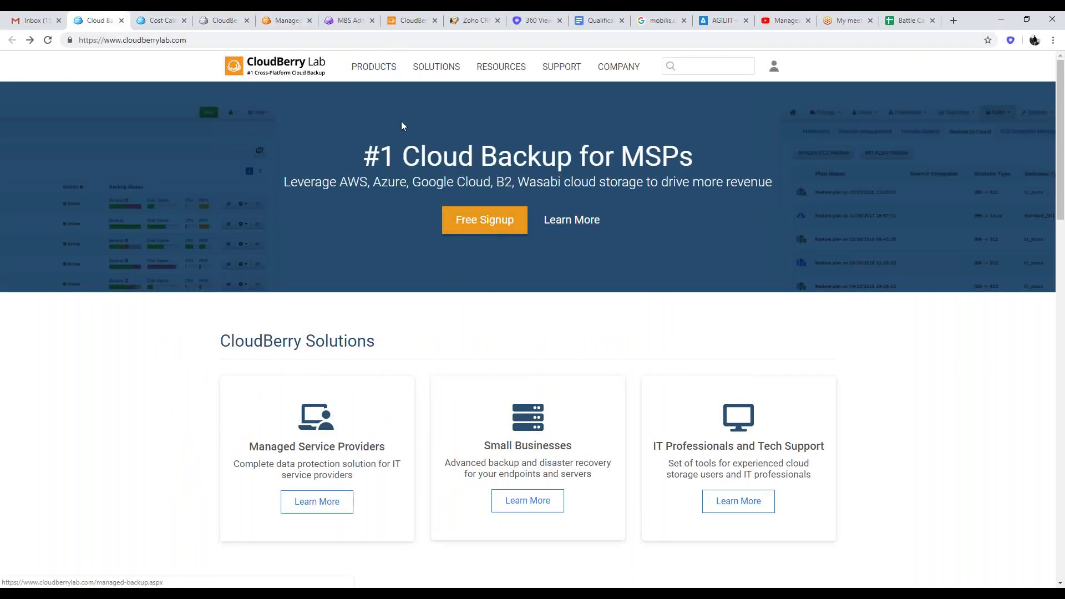
pyautogui.click(488, 221)
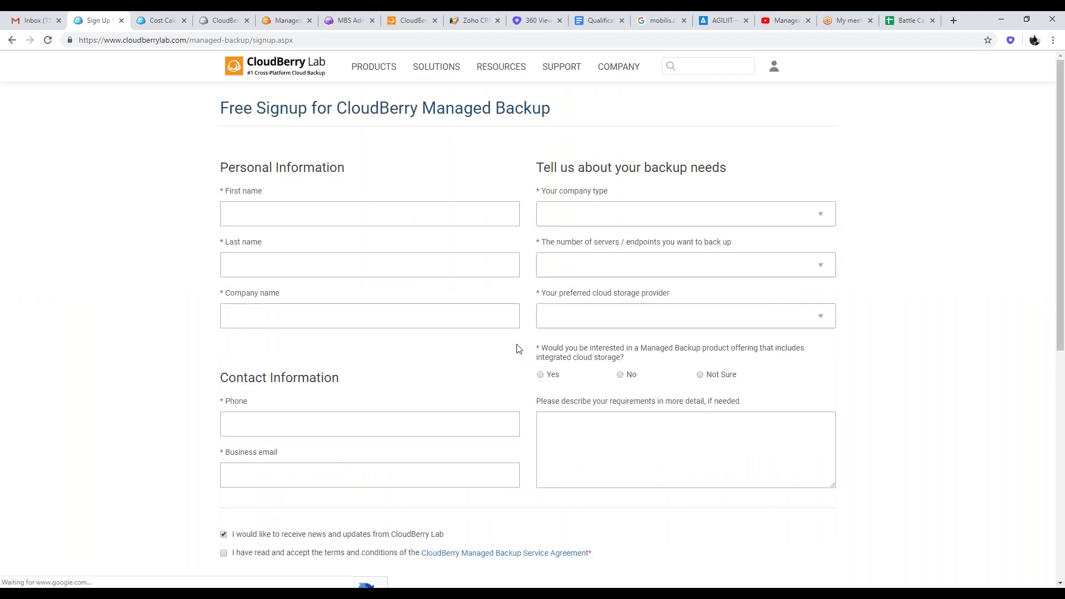
pyautogui.scroll(-8, 519, 348)
pyautogui.scroll(8, 434, 255)
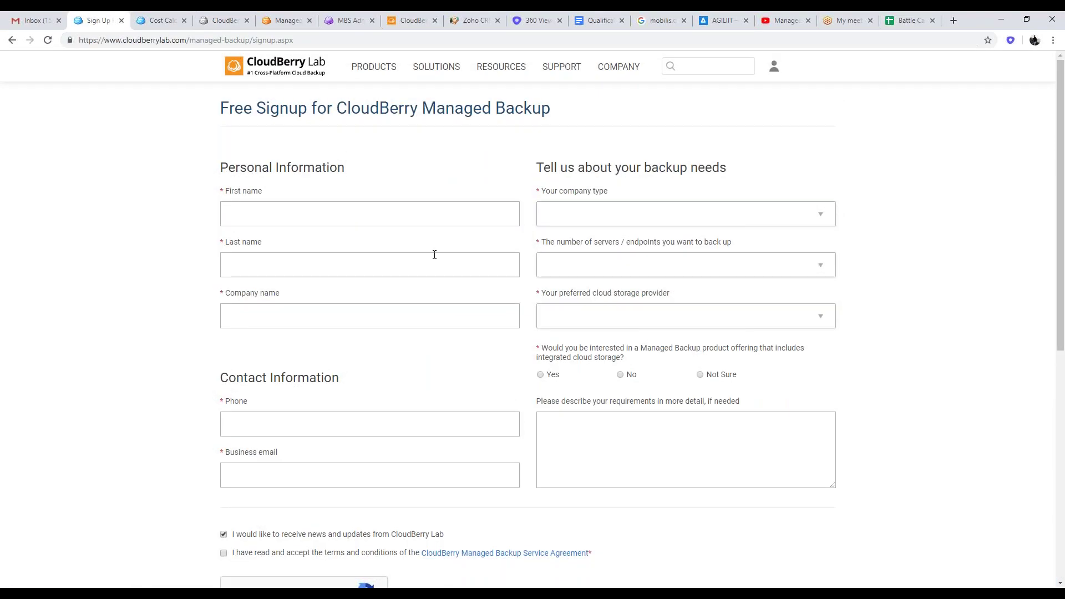
# Return to the Managed Backup admin console and view the dashboard's What's new and Licenses information
pyautogui.click(279, 16)
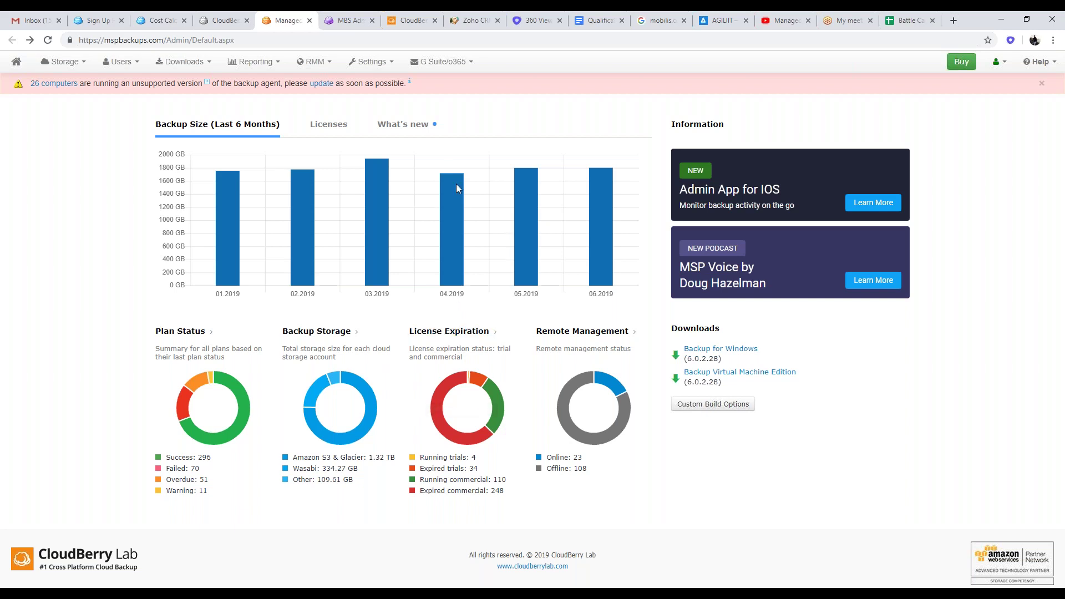
pyautogui.click(415, 127)
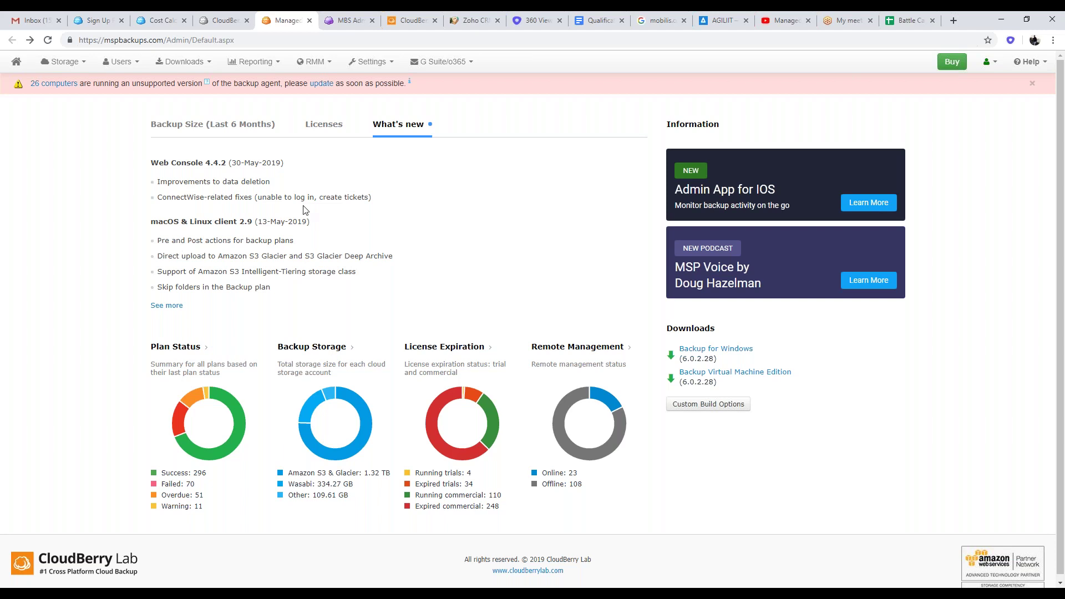
pyautogui.click(325, 126)
pyautogui.click(401, 126)
# Open the Storage Accounts list and review the cloud storage providers available for adding an account
pyautogui.click(72, 66)
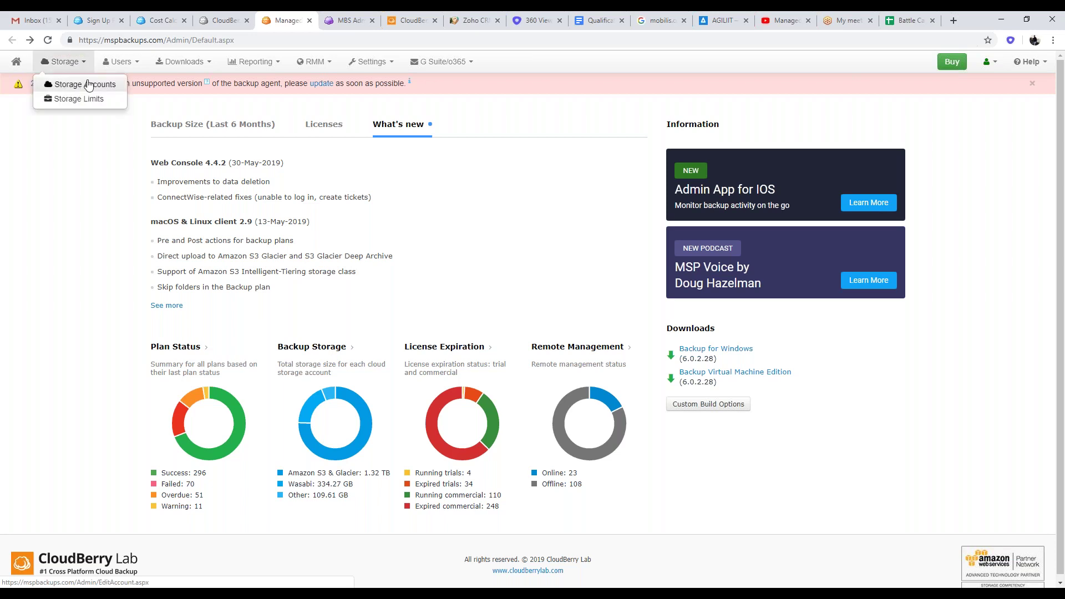
pyautogui.click(88, 84)
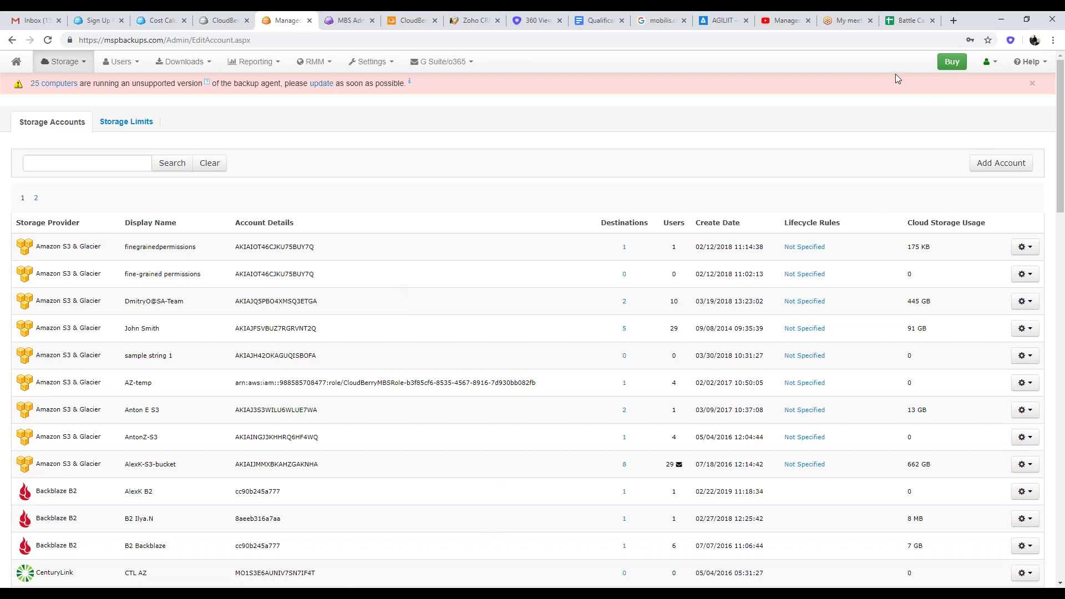
pyautogui.click(999, 171)
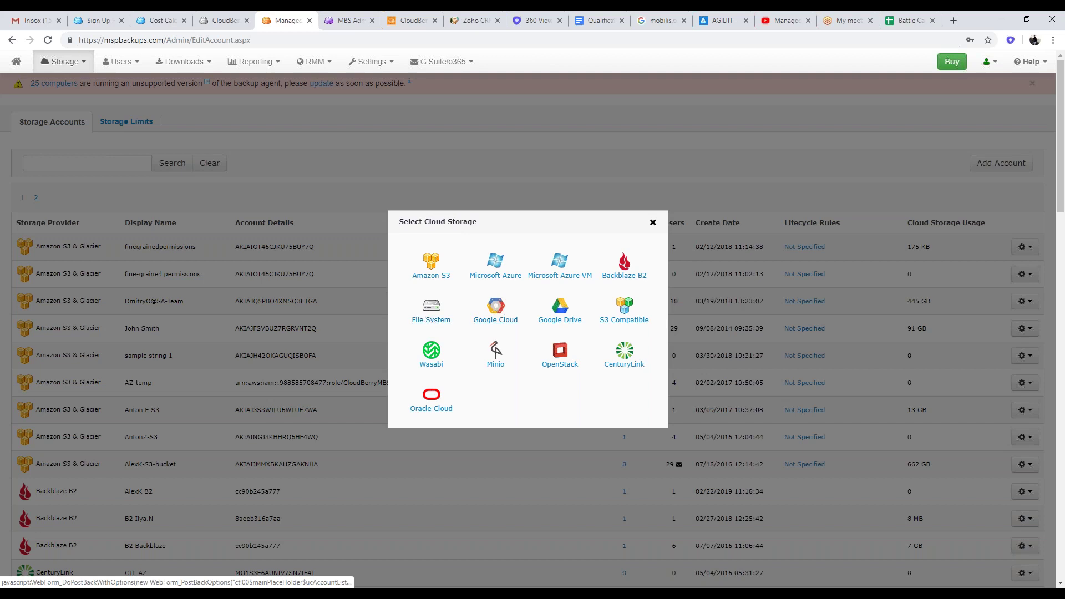
pyautogui.click(652, 222)
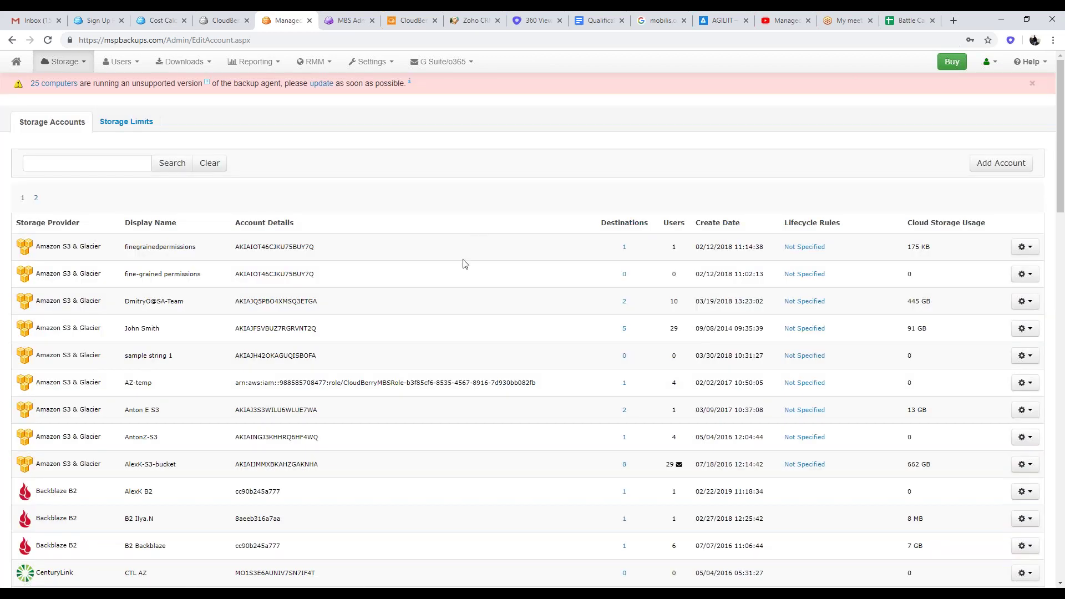
pyautogui.click(1010, 162)
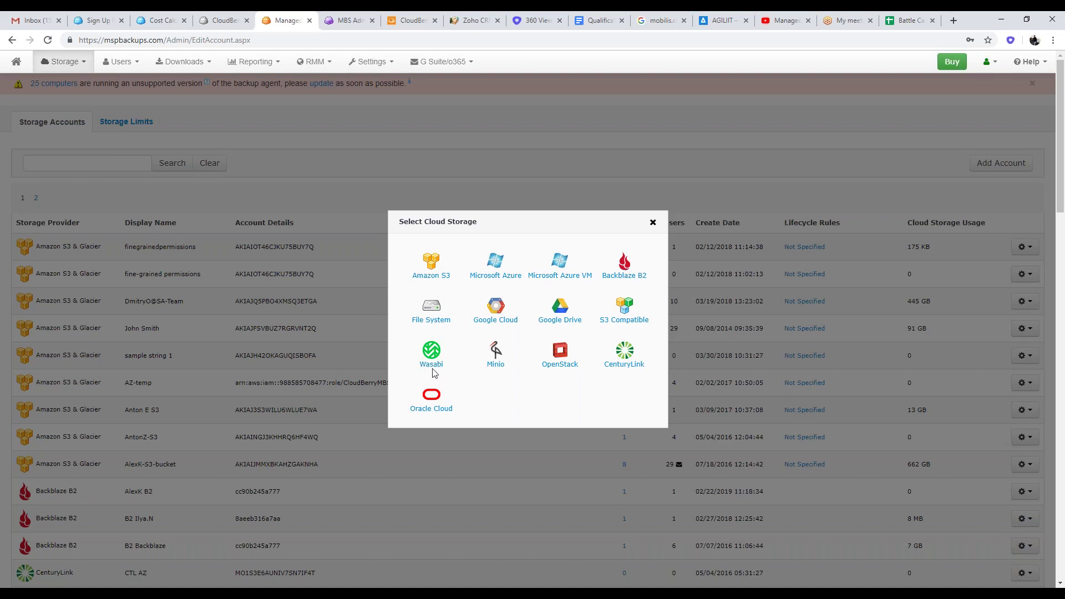
pyautogui.click(653, 224)
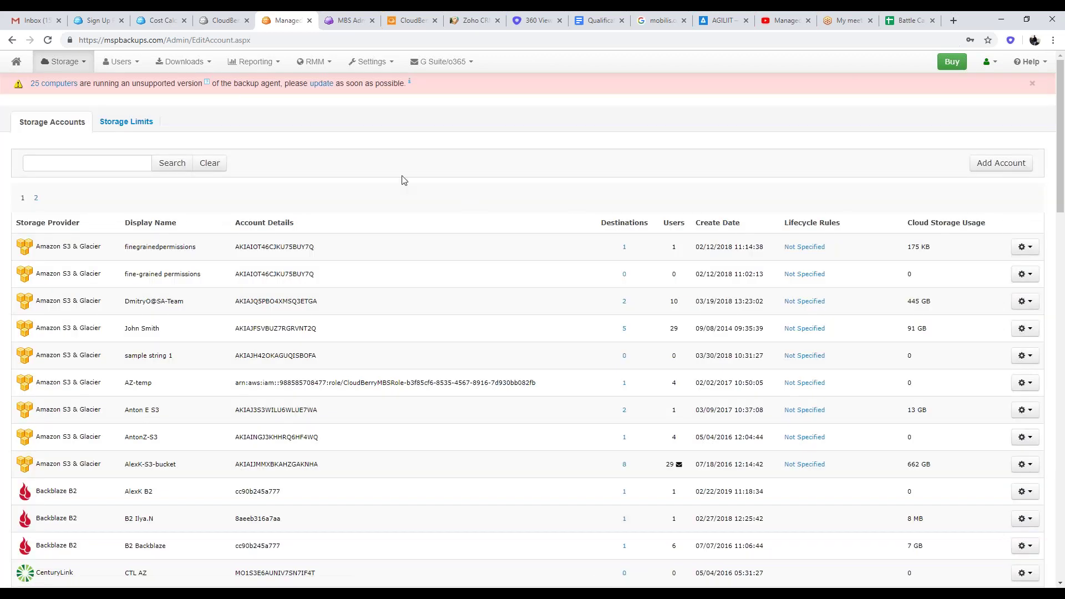
pyautogui.scroll(-3, 404, 178)
pyautogui.scroll(3, 405, 178)
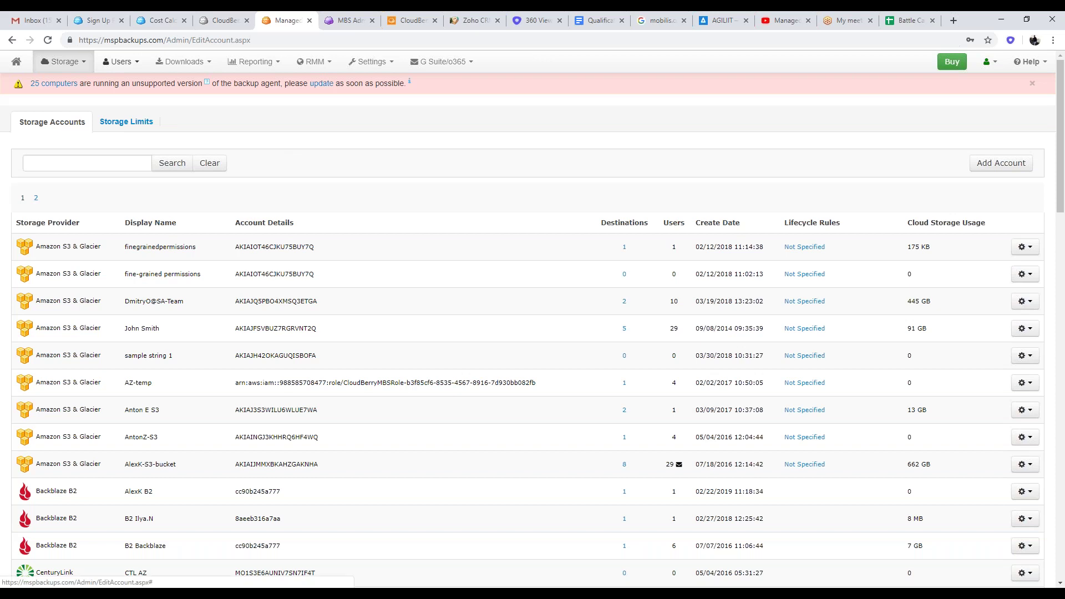
# Open the A1 Facilities Management company's settings from the Companies list
pyautogui.click(126, 62)
pyautogui.click(149, 128)
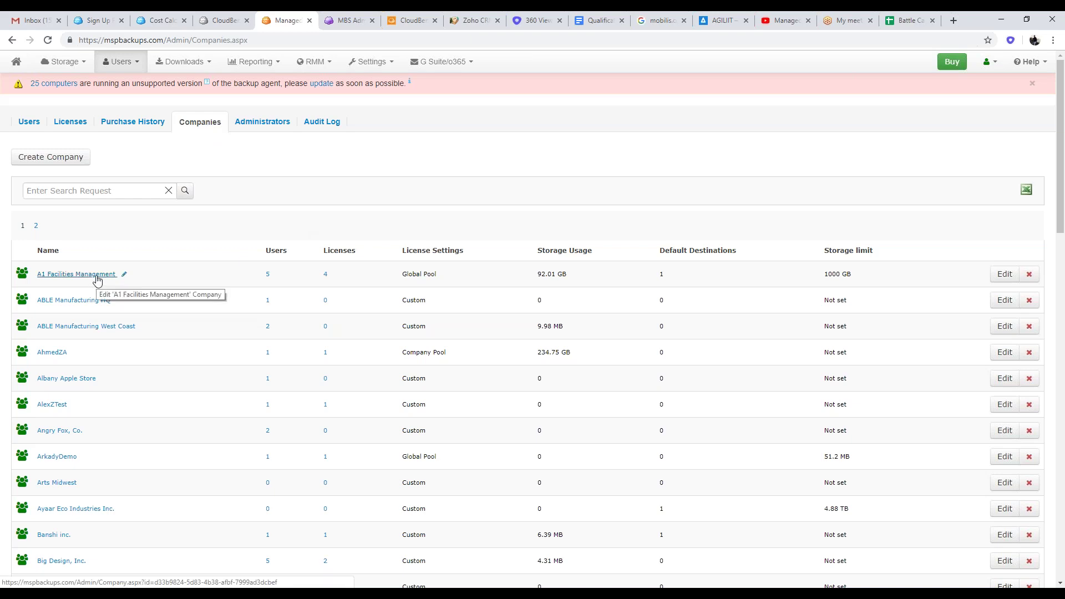
pyautogui.click(78, 274)
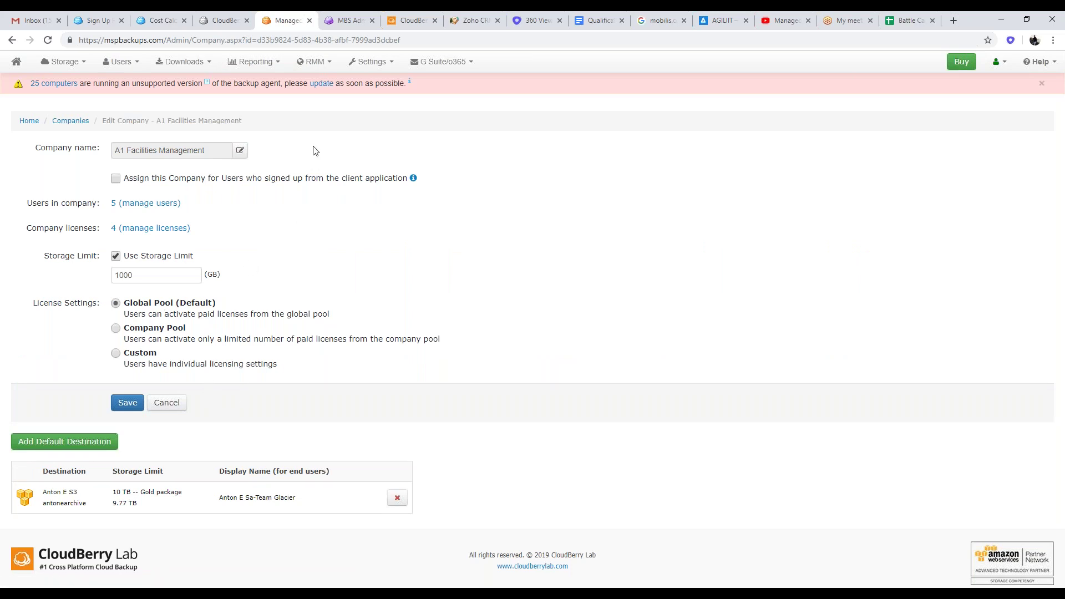
# Review the storage account and storage limit choices for a new default destination, and close the dialog without adding one
pyautogui.click(61, 447)
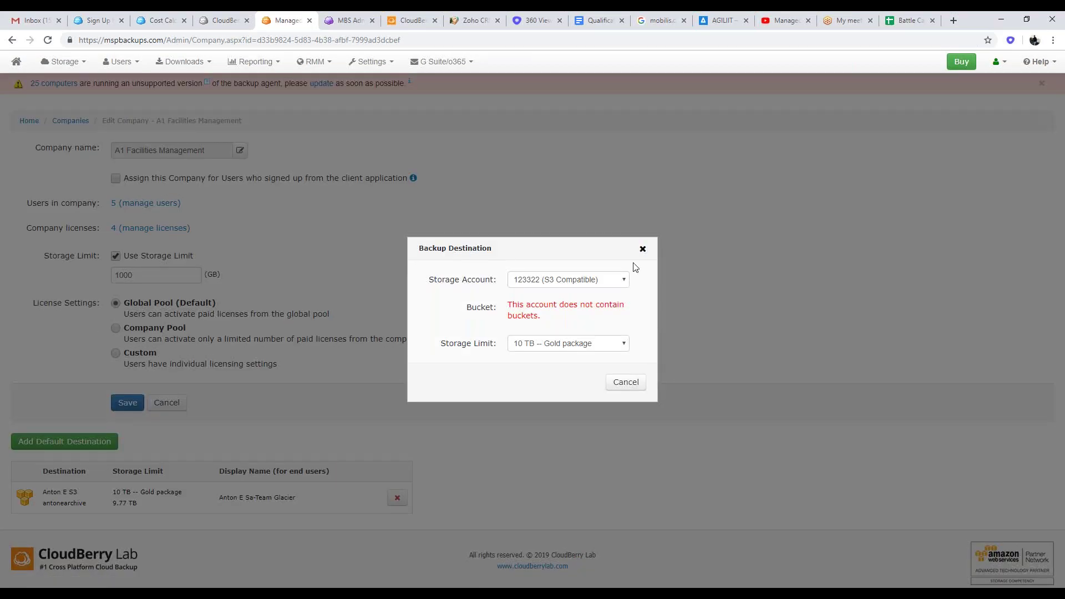
pyautogui.click(613, 280)
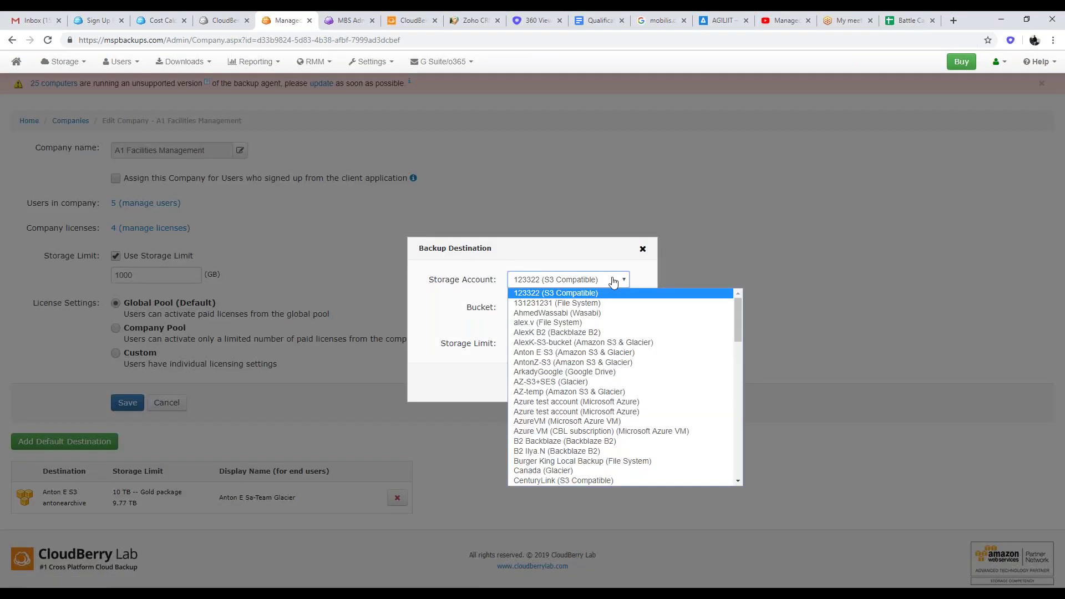
pyautogui.scroll(-3, 596, 376)
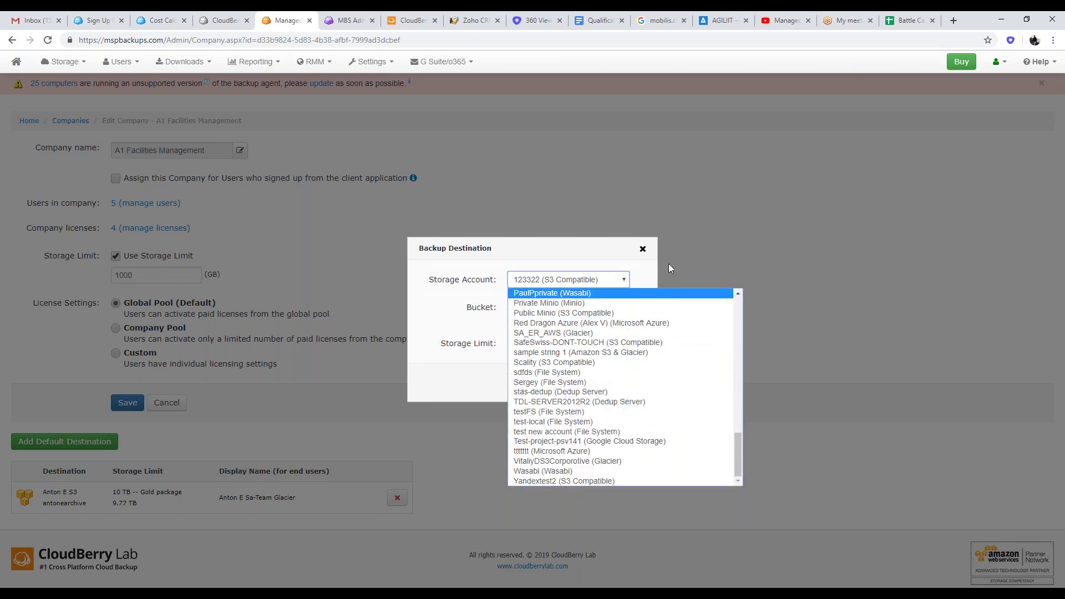
pyautogui.click(668, 264)
pyautogui.click(592, 344)
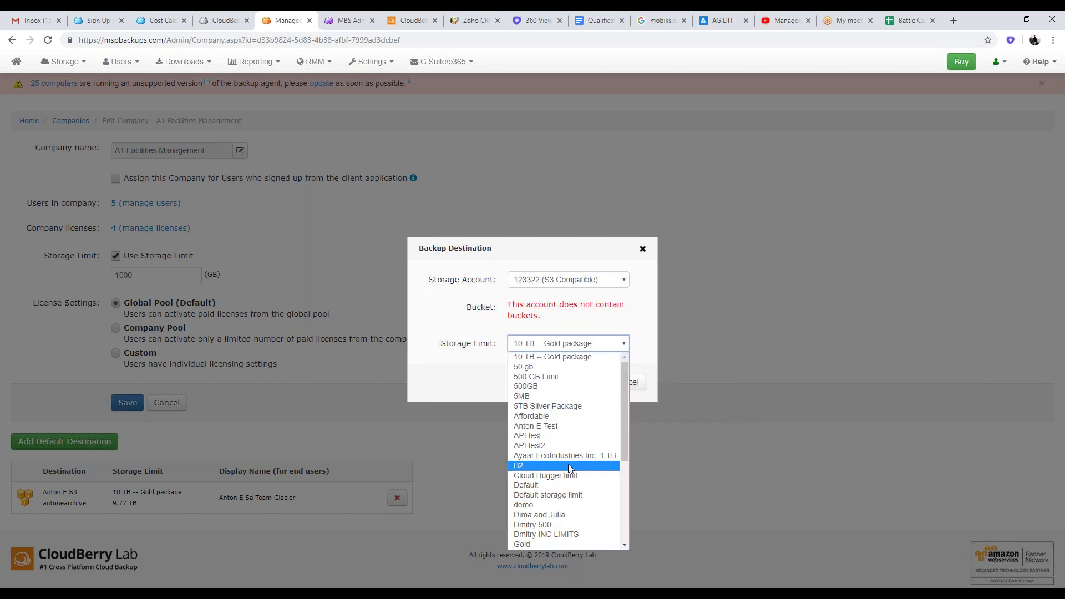
pyautogui.scroll(-3, 568, 461)
pyautogui.scroll(1, 568, 460)
pyautogui.scroll(5, 568, 460)
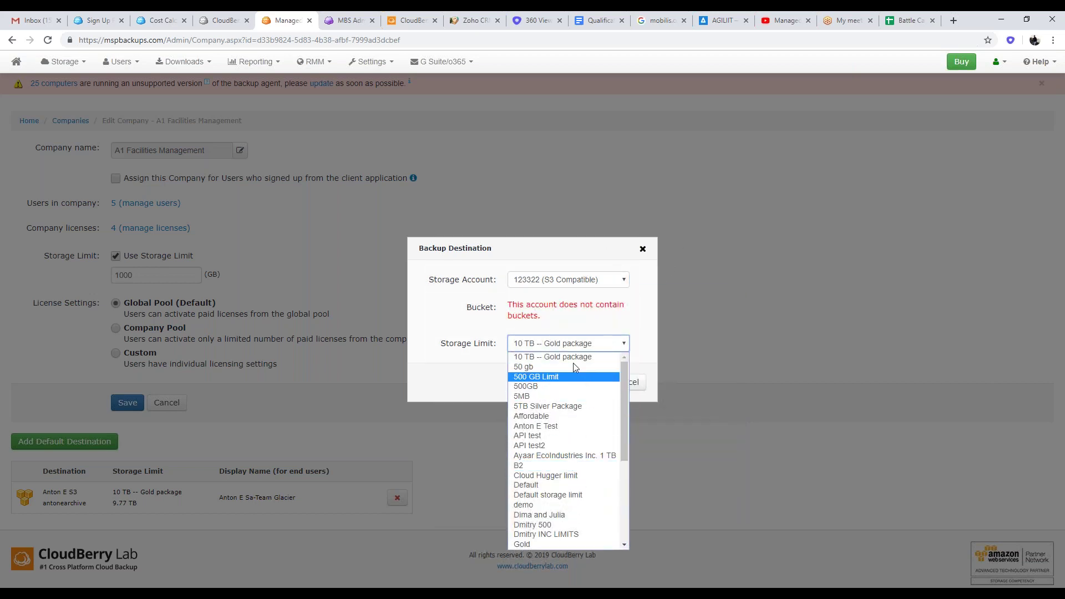
pyautogui.click(627, 315)
pyautogui.click(642, 248)
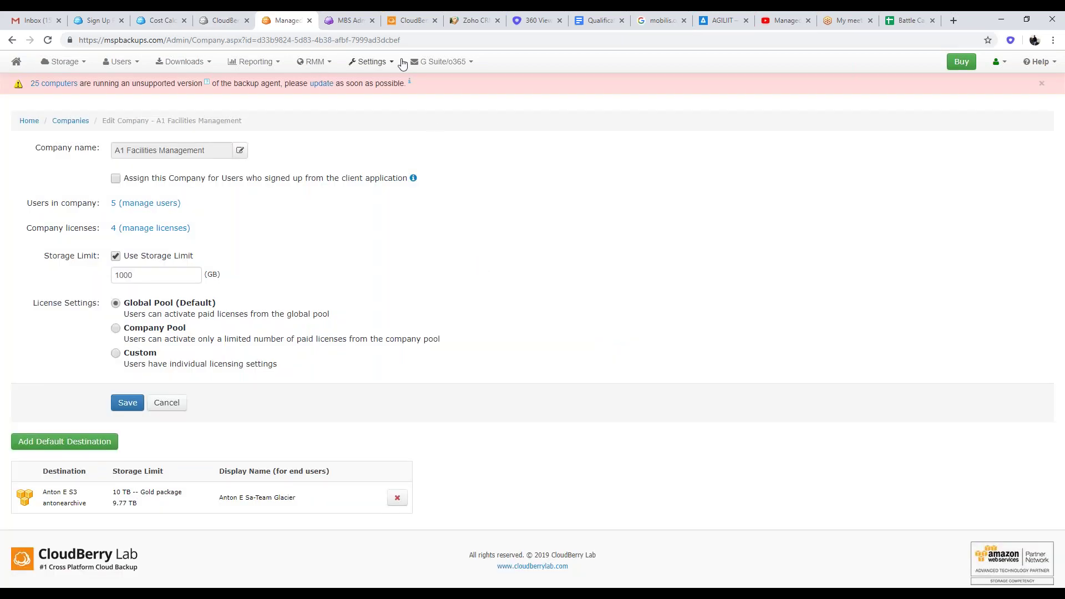
# Open the Advanced Rebranding page and examine the image options for the Installer and Backup Plan Wizard
pyautogui.click(186, 68)
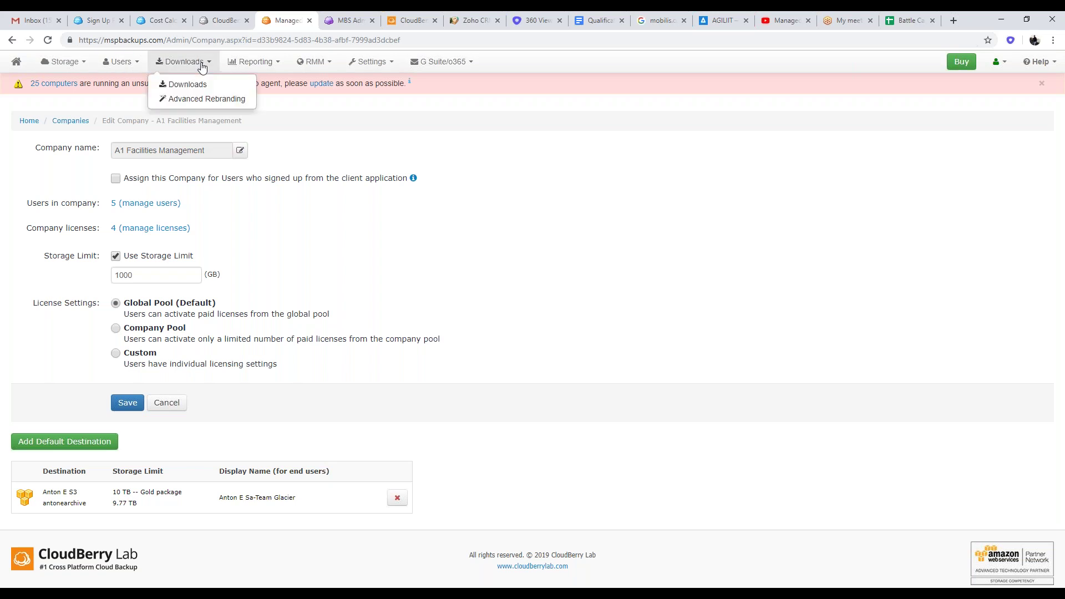
pyautogui.click(186, 100)
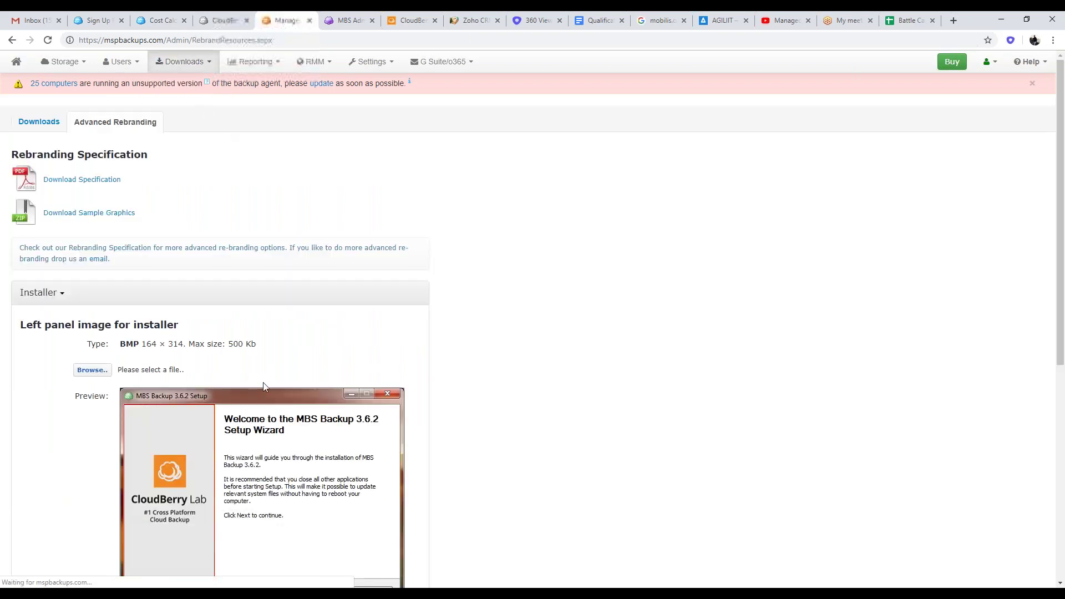
pyautogui.scroll(-2, 264, 387)
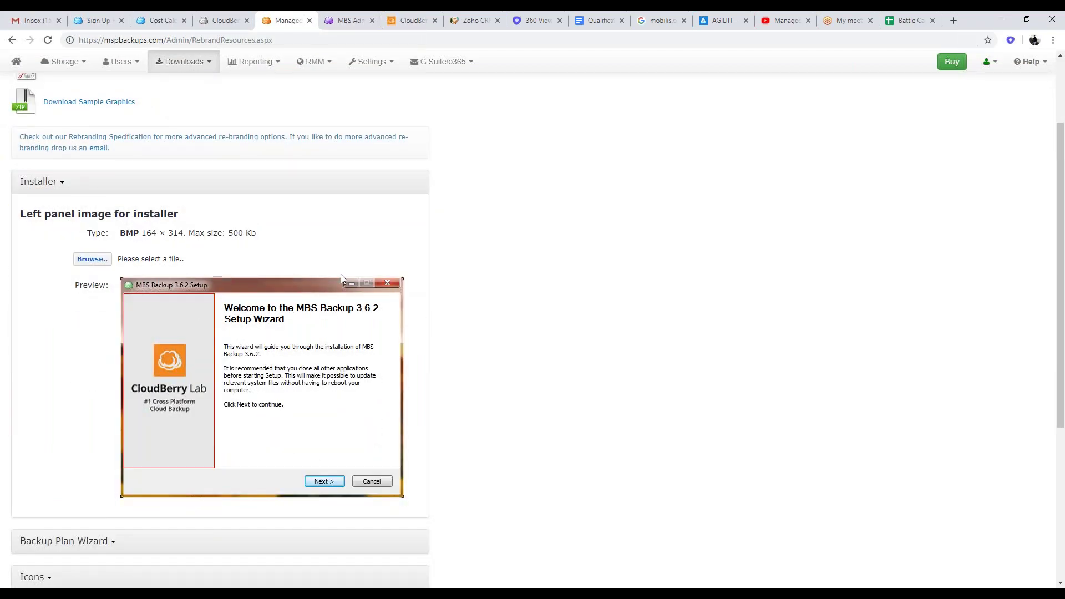
pyautogui.scroll(2, 341, 274)
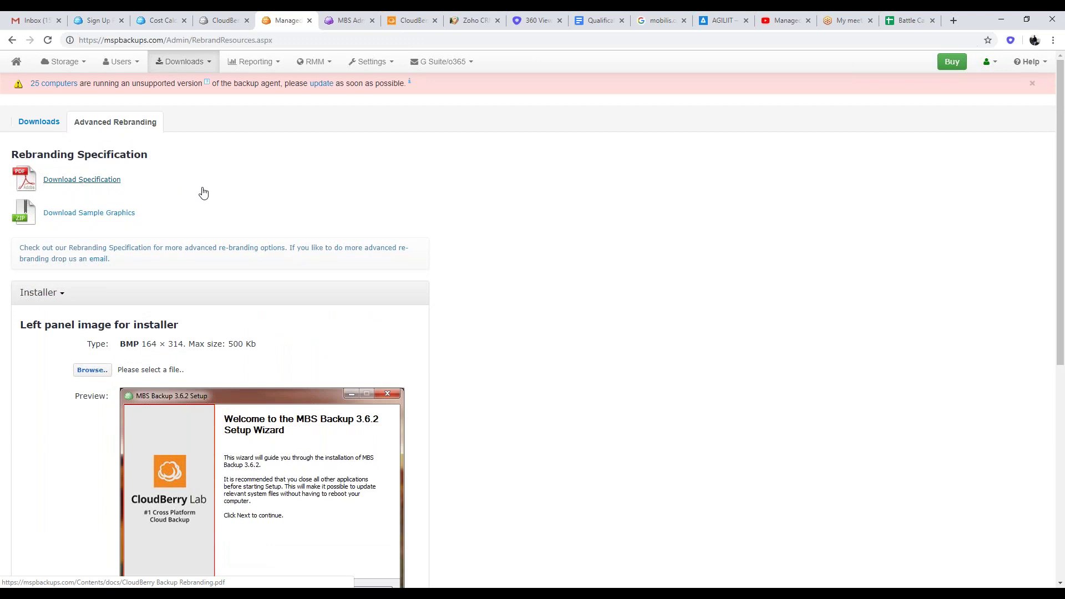
pyautogui.scroll(-5, 497, 361)
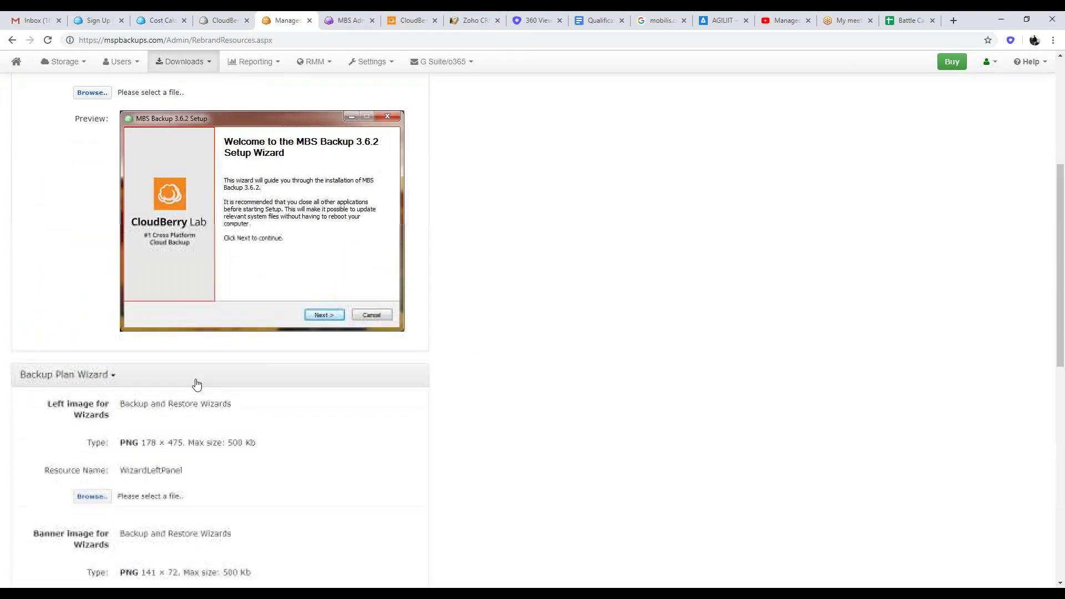
pyautogui.scroll(-7, 197, 385)
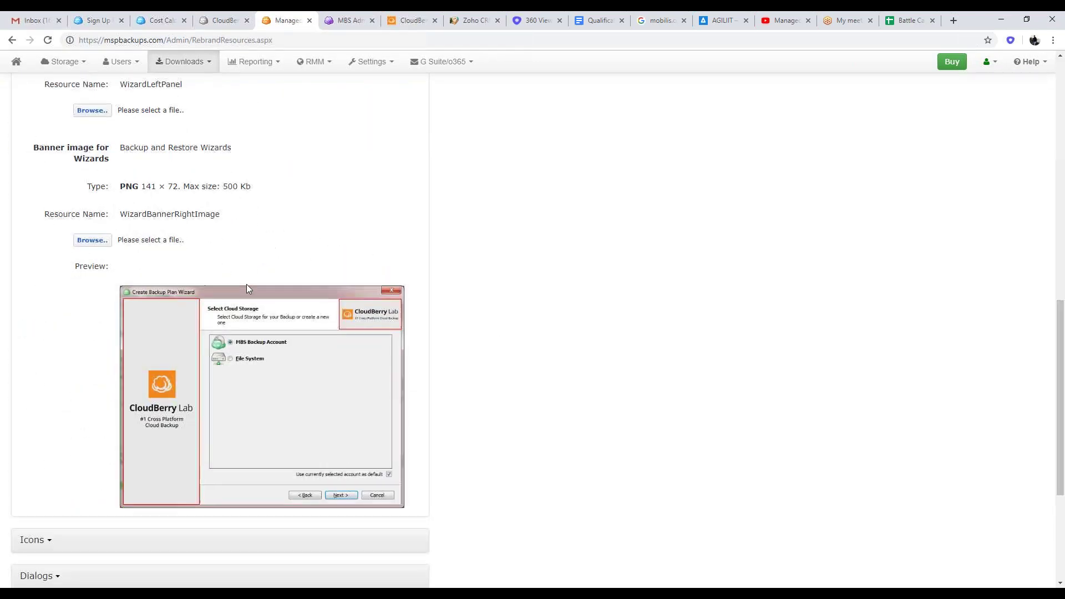
pyautogui.scroll(6, 246, 285)
pyautogui.scroll(-6, 181, 315)
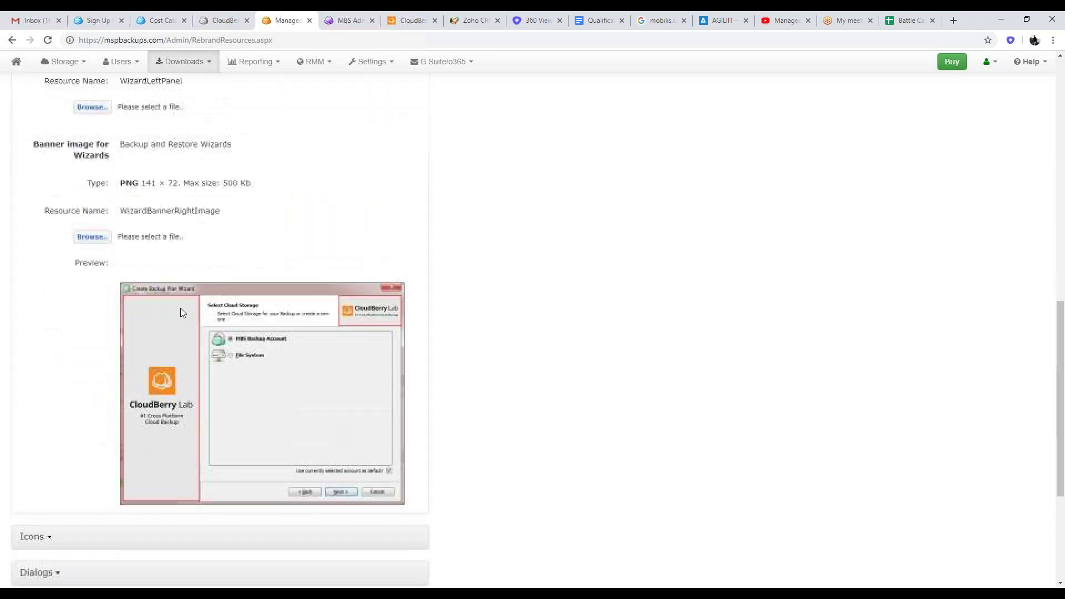
pyautogui.scroll(-3, 181, 313)
# Expand the Icons, Dialogs and Splash screen rebranding sections and examine their image requirements and previews
pyautogui.click(223, 373)
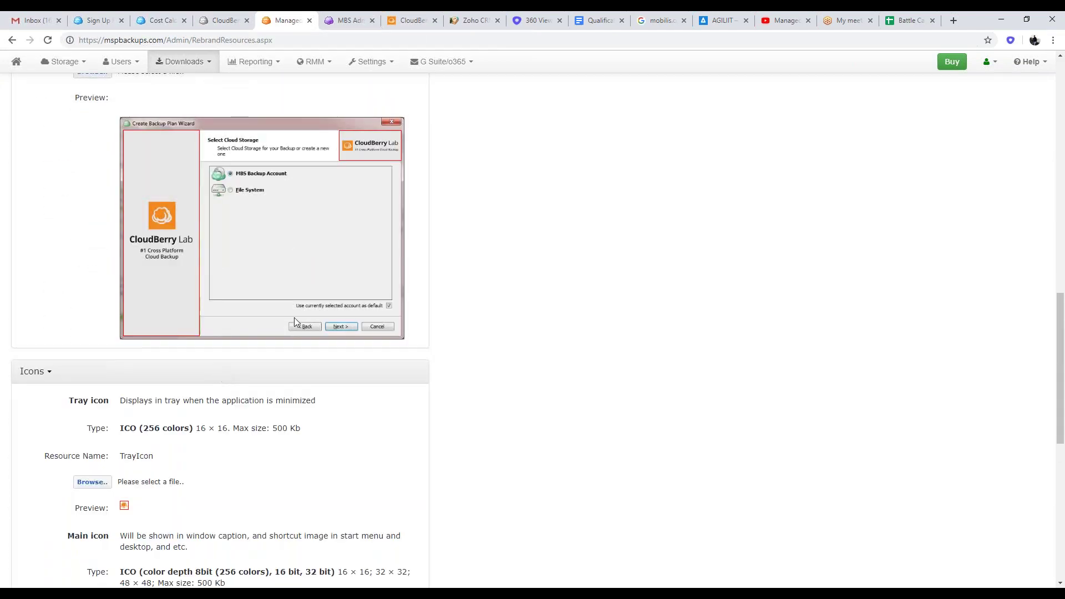
pyautogui.scroll(-9, 317, 307)
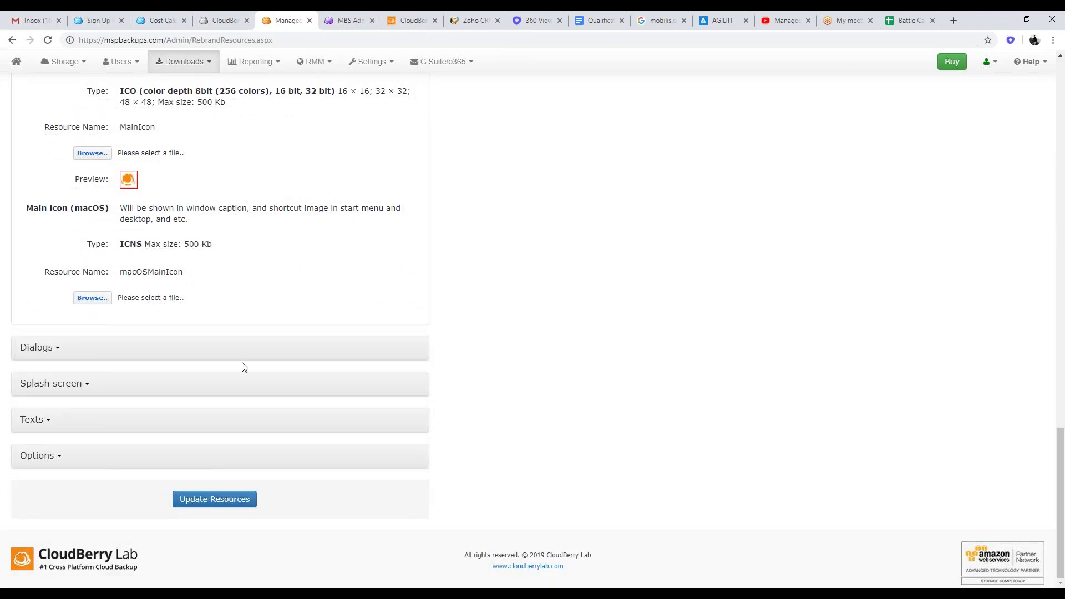
pyautogui.click(244, 355)
pyautogui.scroll(-4, 344, 432)
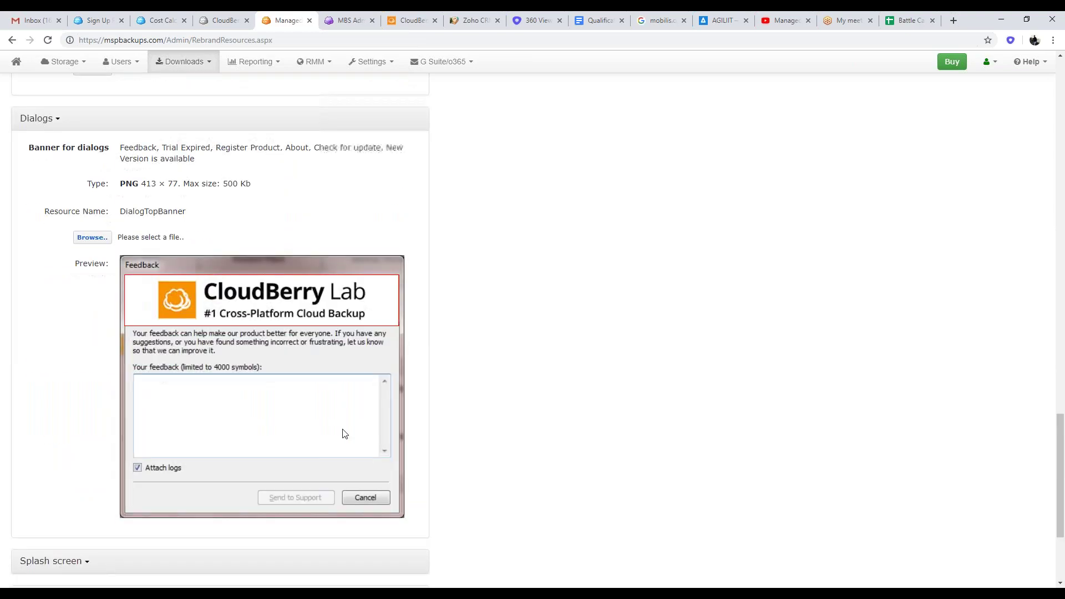
pyautogui.scroll(-3, 344, 433)
pyautogui.click(311, 399)
pyautogui.scroll(-2, 316, 425)
pyautogui.scroll(20, 317, 419)
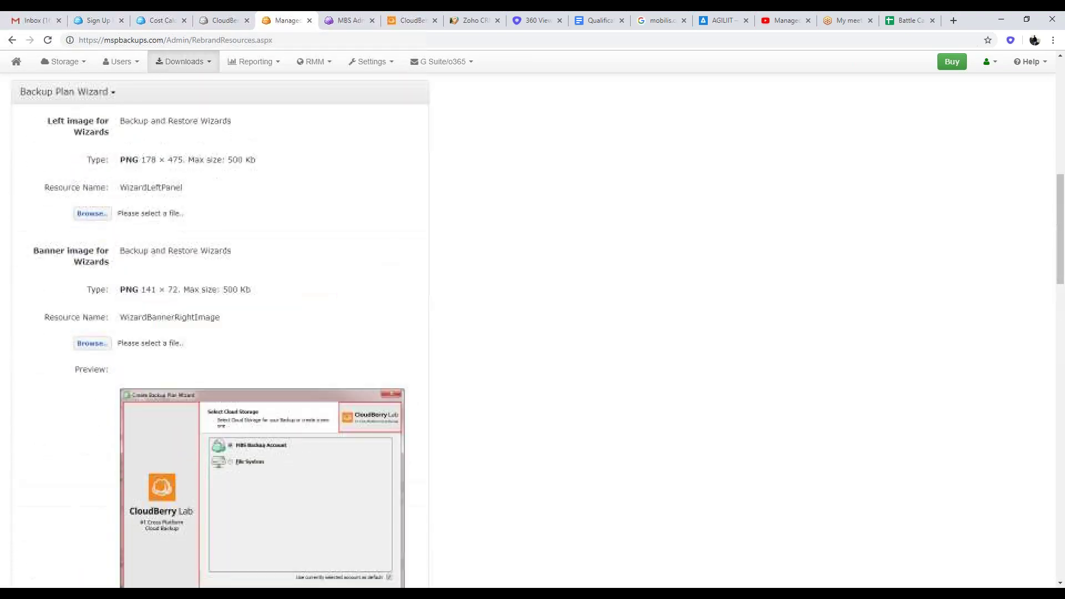
pyautogui.scroll(10, 409, 344)
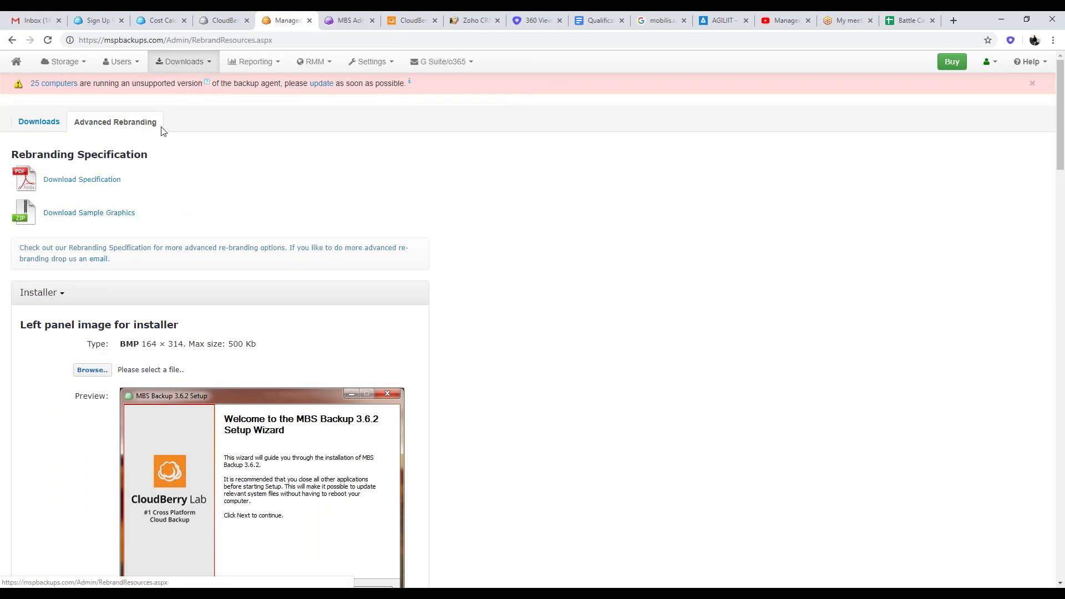
# Open the available backup agent downloads and display the setup package options for Windows, Linux and Mac
pyautogui.click(36, 125)
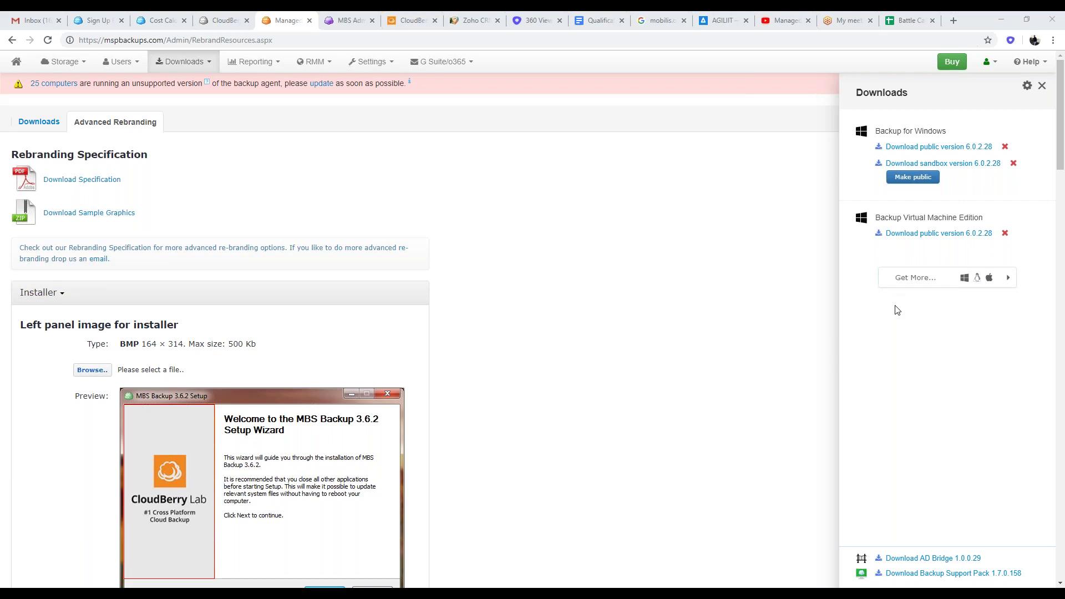
pyautogui.click(922, 284)
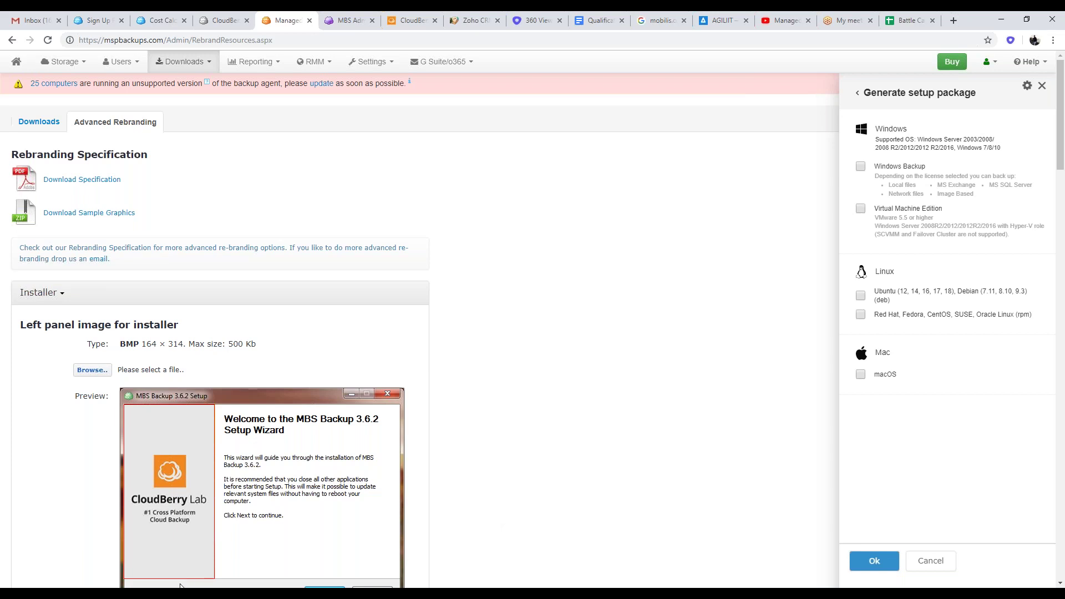
# Switch to the CloudBerry Backup client, change its interface language to Português do Brasil, and dismiss the Ransomware protection promotion
pyautogui.moveTo(180, 586)
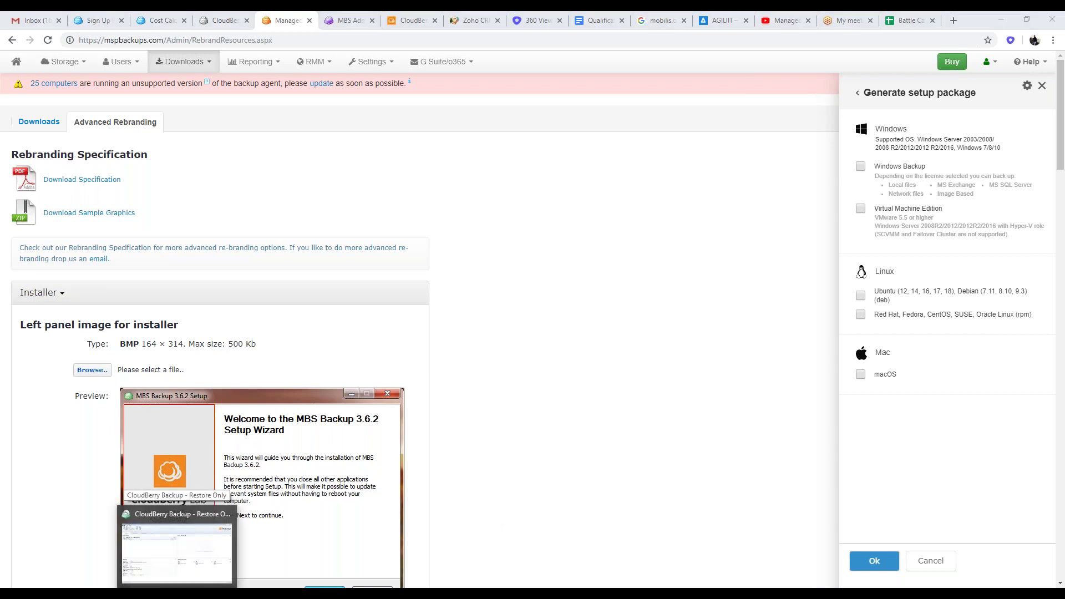
pyautogui.click(177, 550)
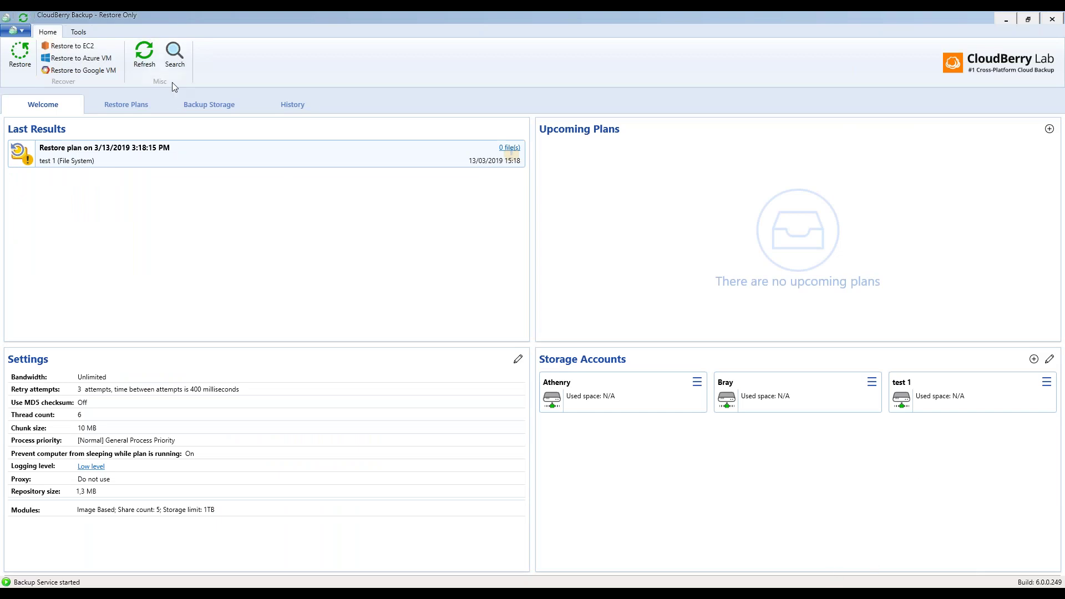
pyautogui.click(79, 32)
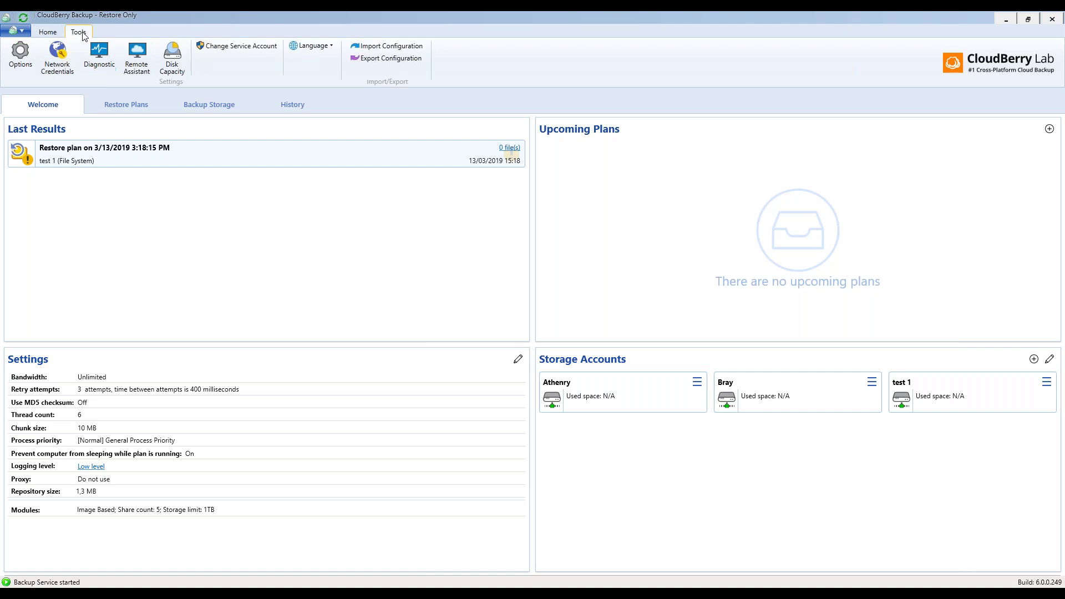
pyautogui.click(331, 44)
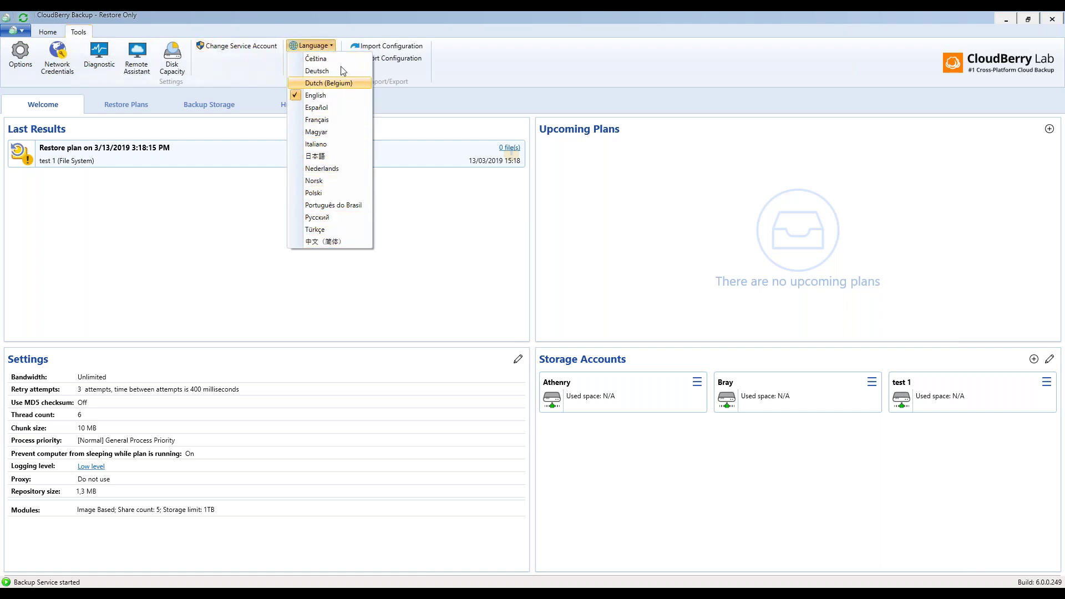
pyautogui.click(340, 205)
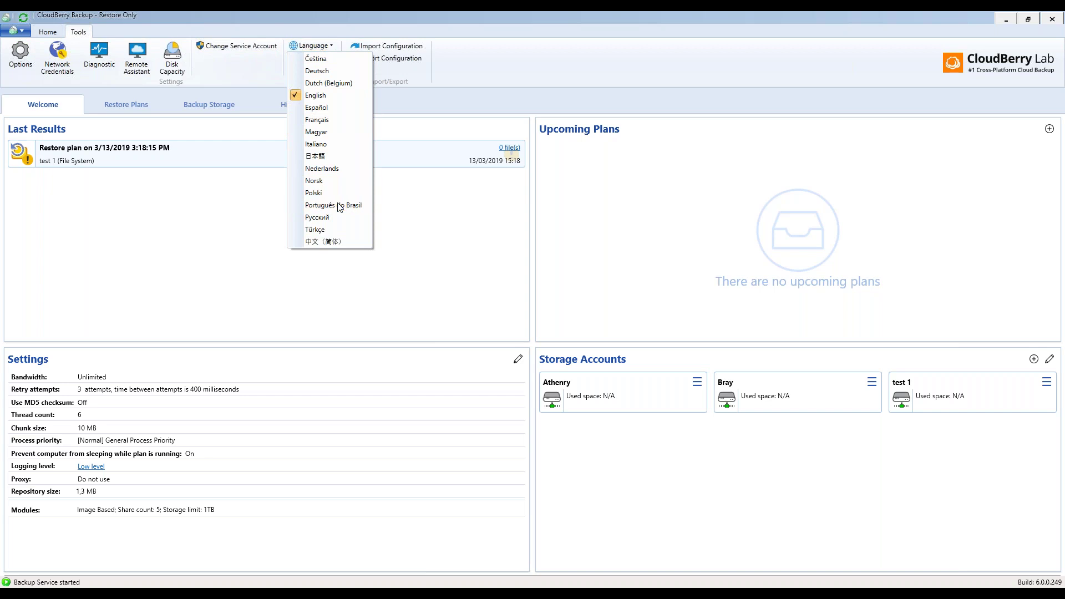
pyautogui.click(561, 343)
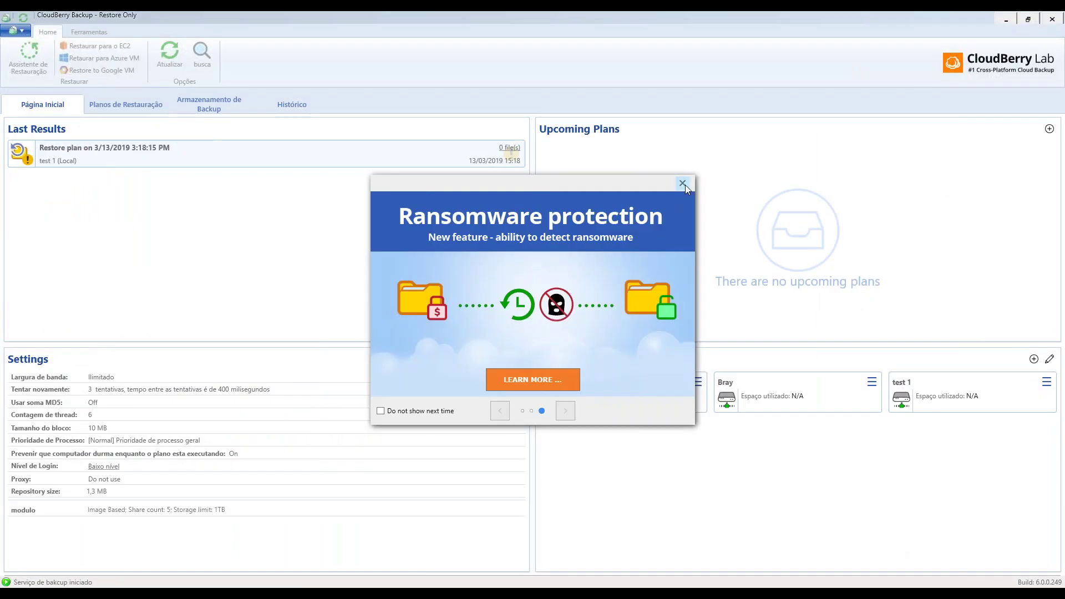
pyautogui.click(683, 184)
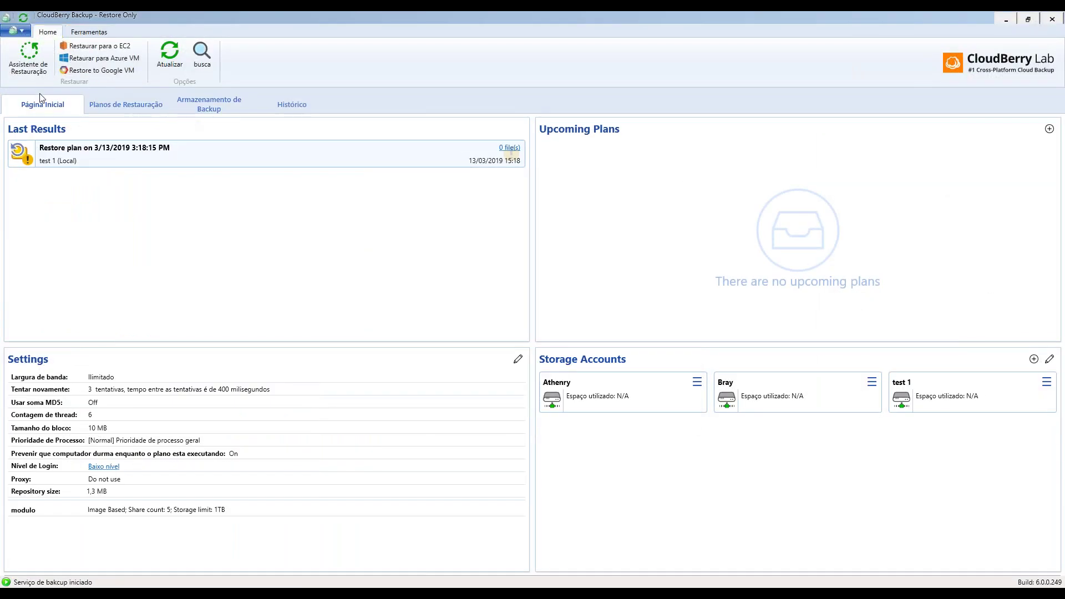
# View the client's translated tool options, then return to the Managed Backup console and close Generate setup package without generating one
pyautogui.click(89, 33)
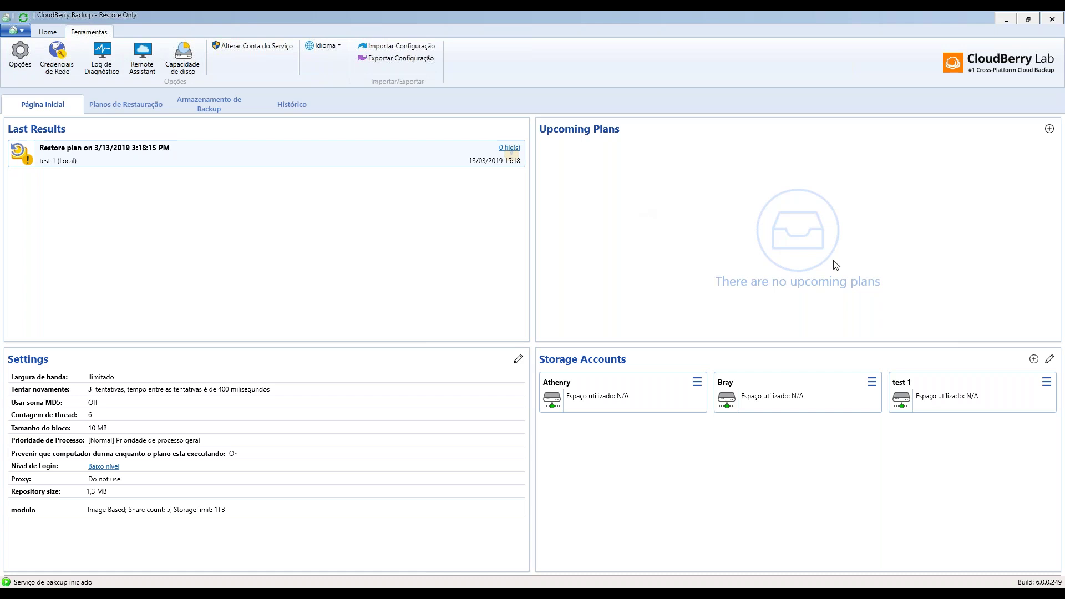
pyautogui.click(1003, 19)
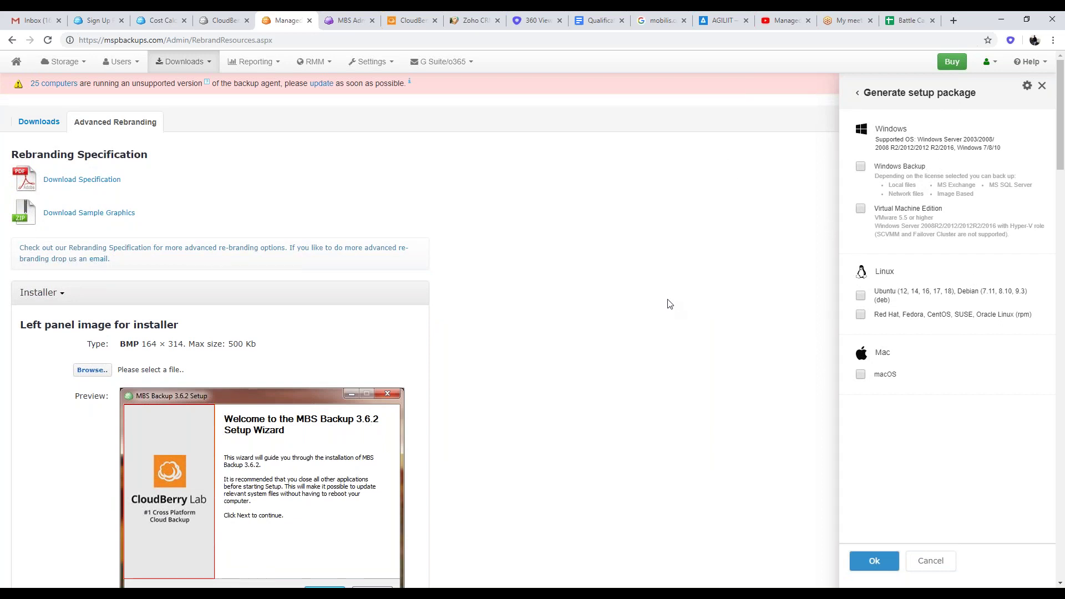
pyautogui.click(1041, 85)
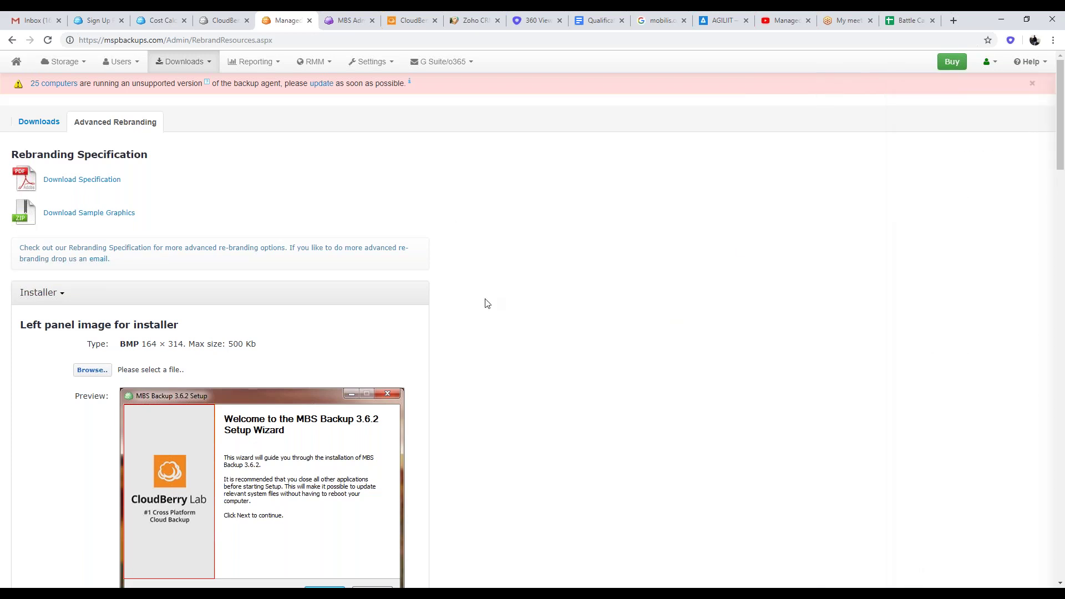
pyautogui.scroll(-1, 500, 314)
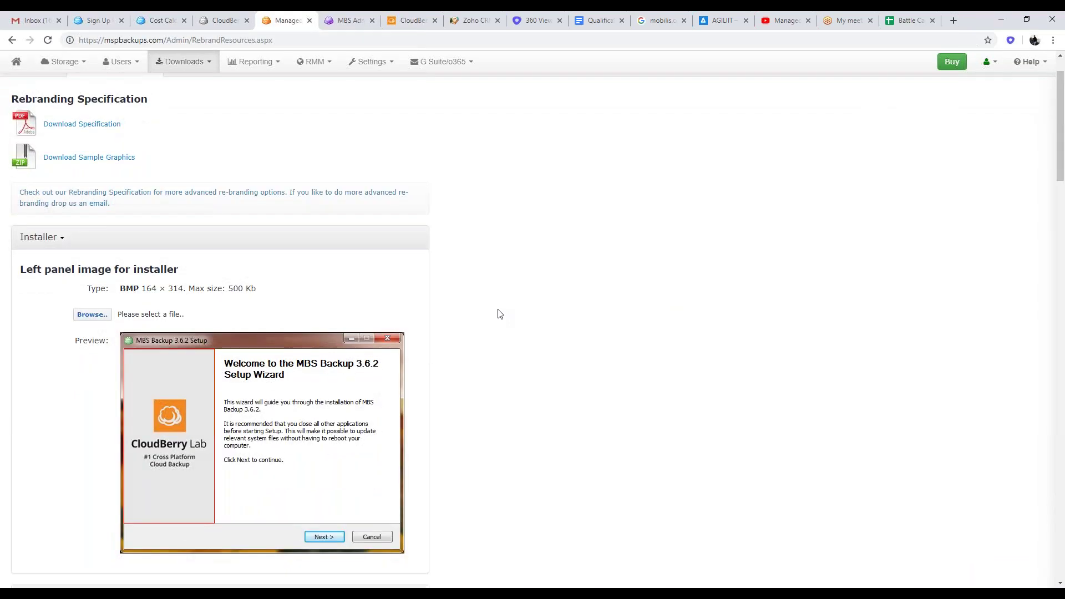
# Open the Users list, examine the FUTESTO user's personal info and backup destination, and return to the list
pyautogui.click(323, 63)
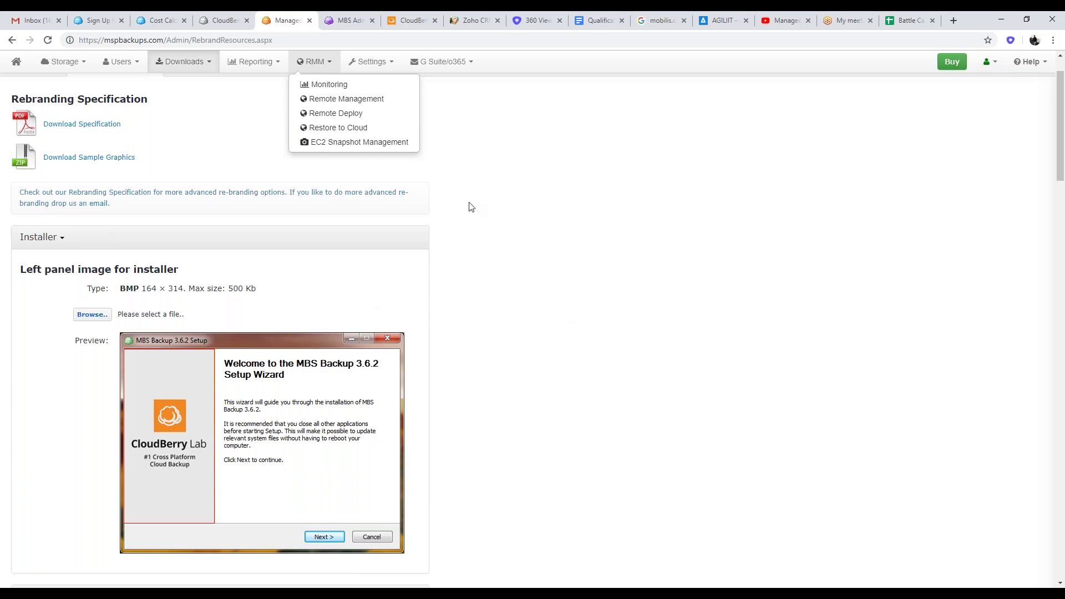
pyautogui.click(130, 64)
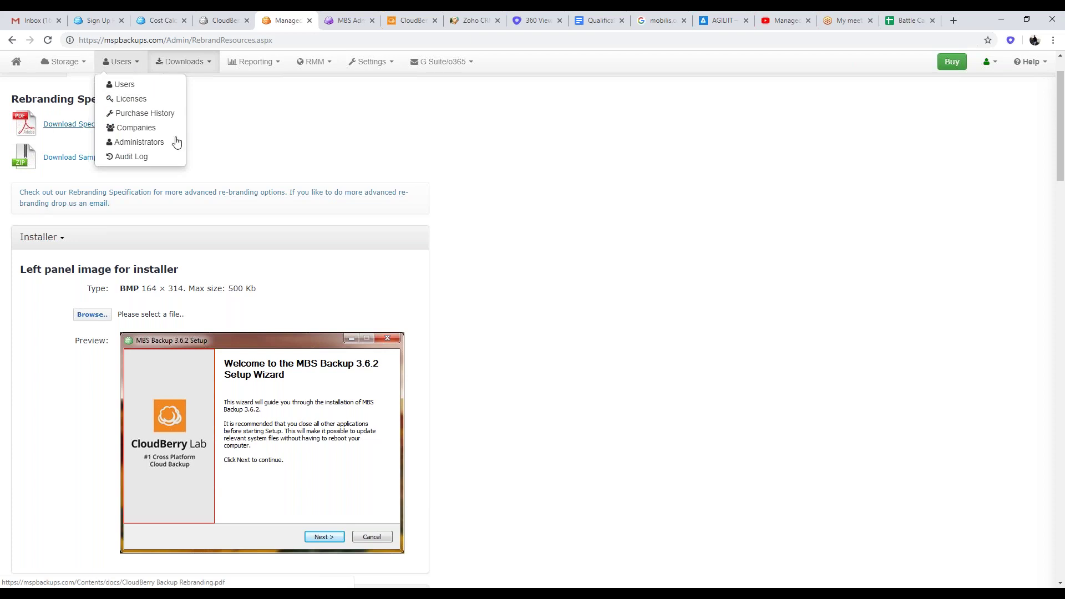
pyautogui.click(133, 86)
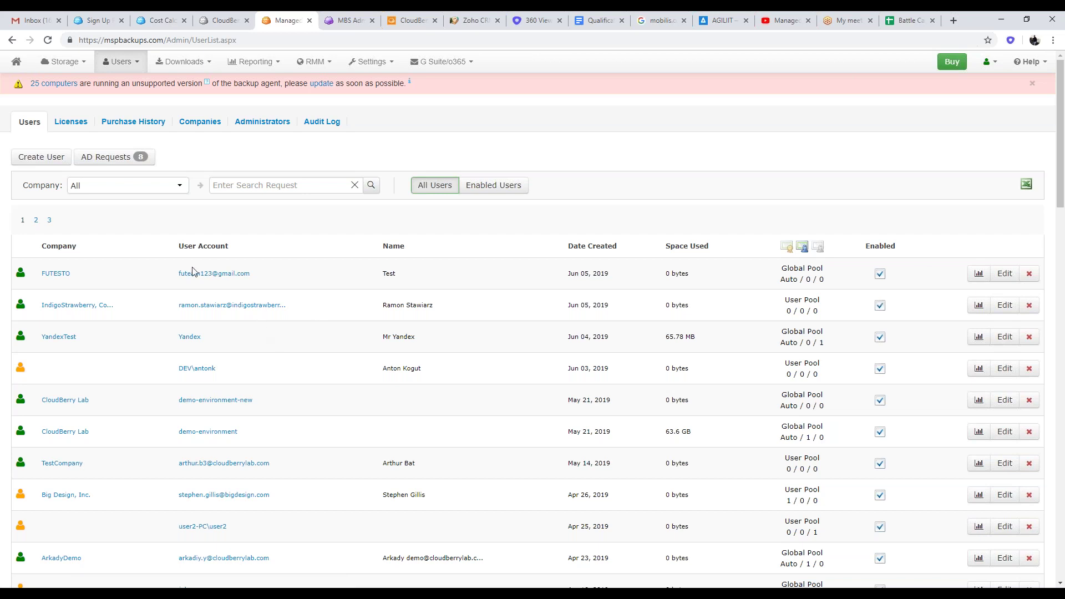
pyautogui.click(1005, 274)
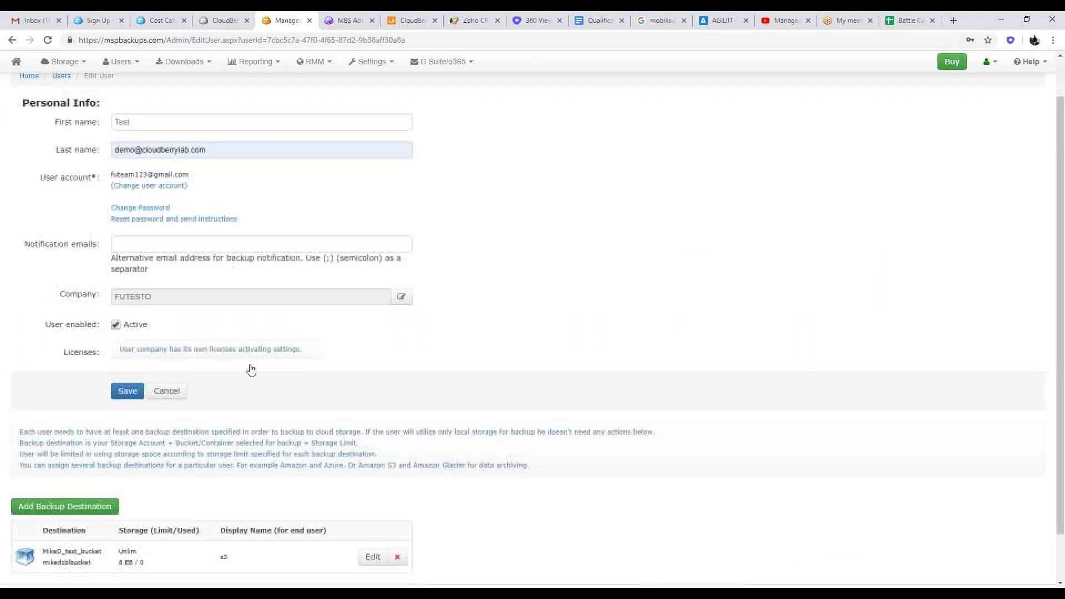
pyautogui.scroll(-2, 244, 366)
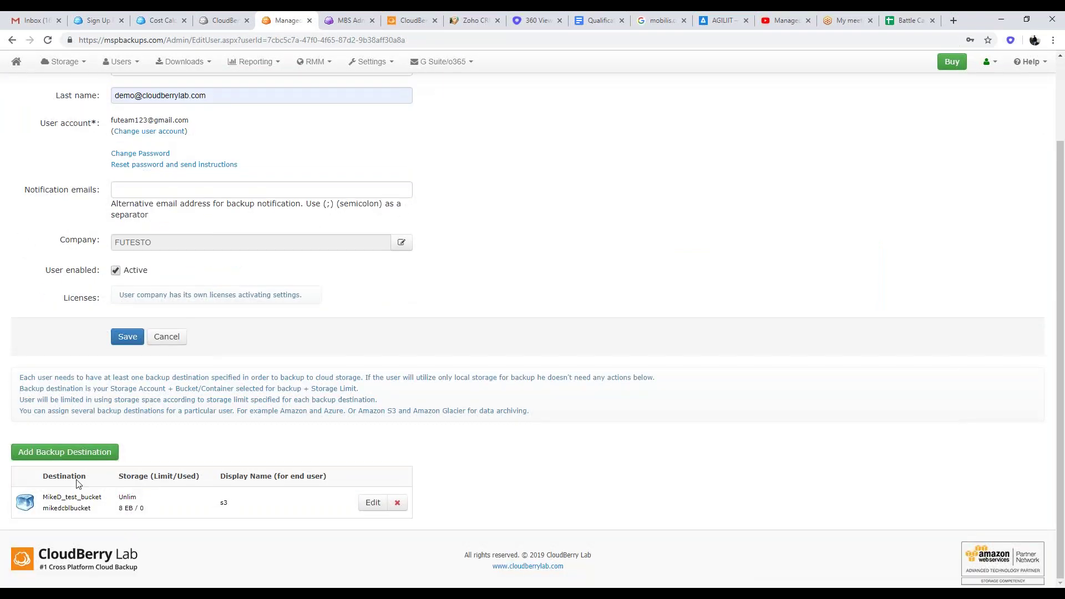
pyautogui.scroll(2, 153, 467)
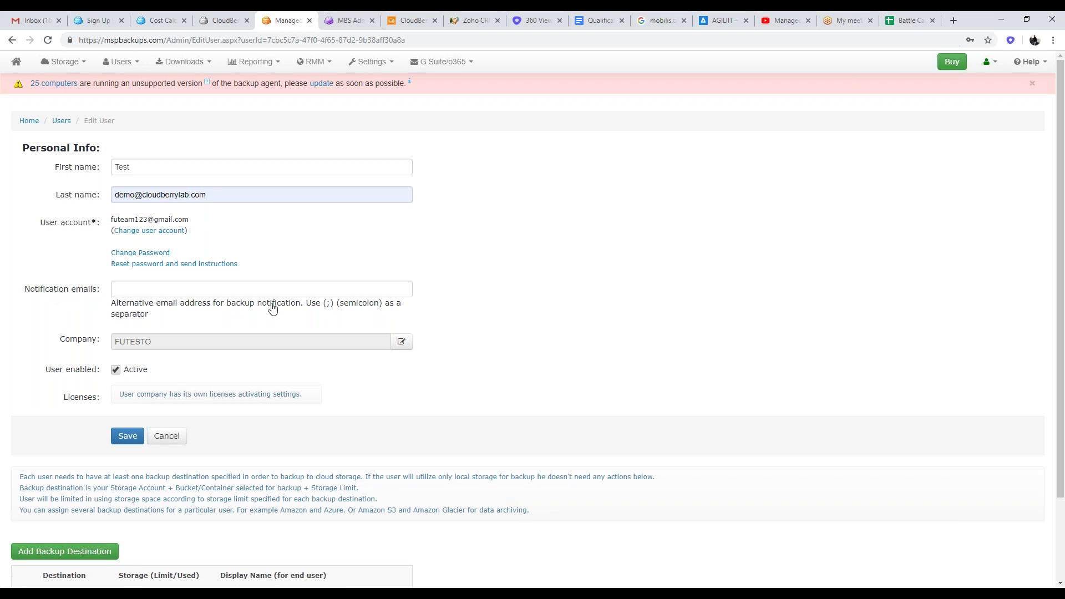
pyautogui.click(12, 40)
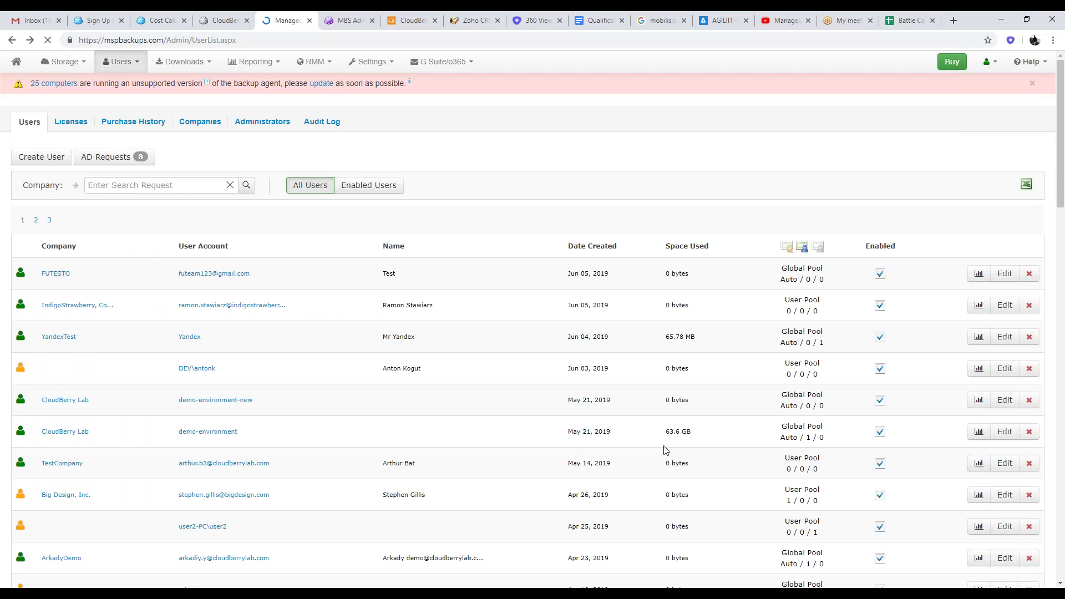
pyautogui.scroll(-2, 694, 397)
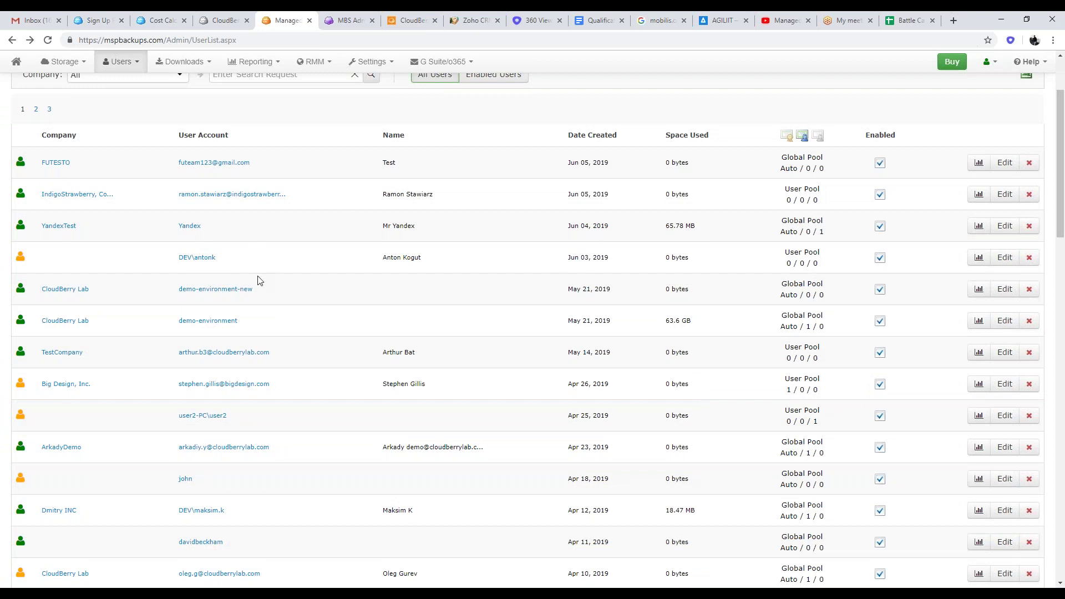
# Open the Remote Management page and examine the listed computers' product versions, licenses, online status and backup status
pyautogui.click(329, 65)
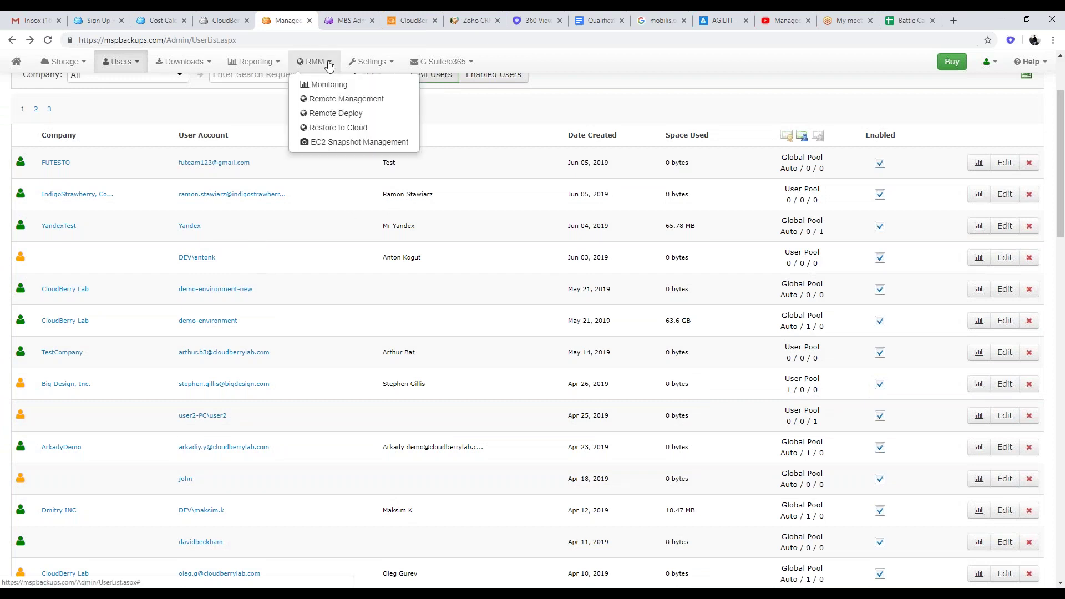
pyautogui.click(370, 100)
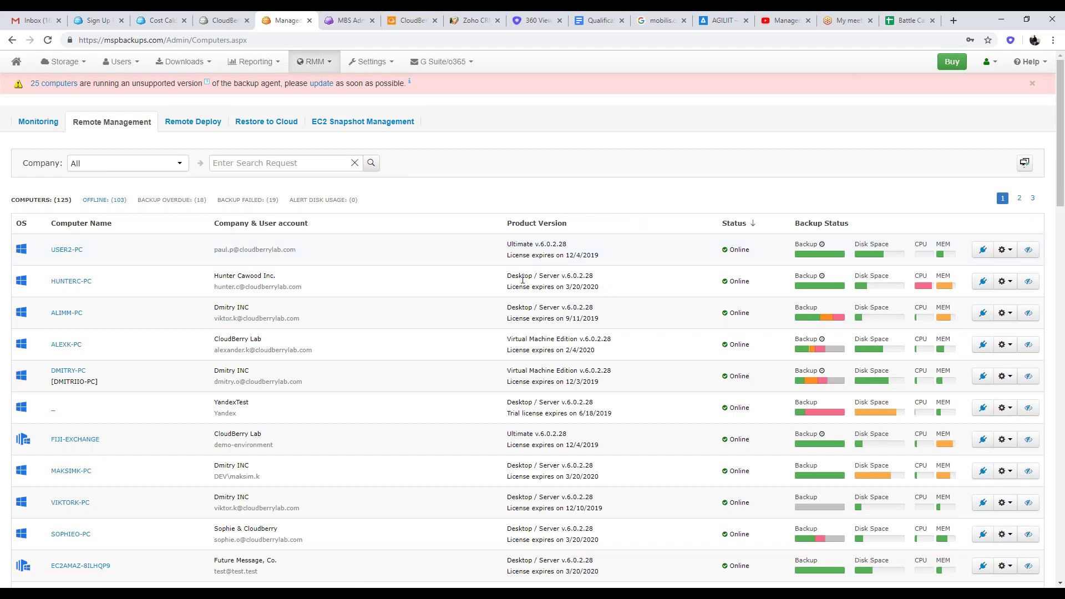
pyautogui.scroll(-15, 522, 280)
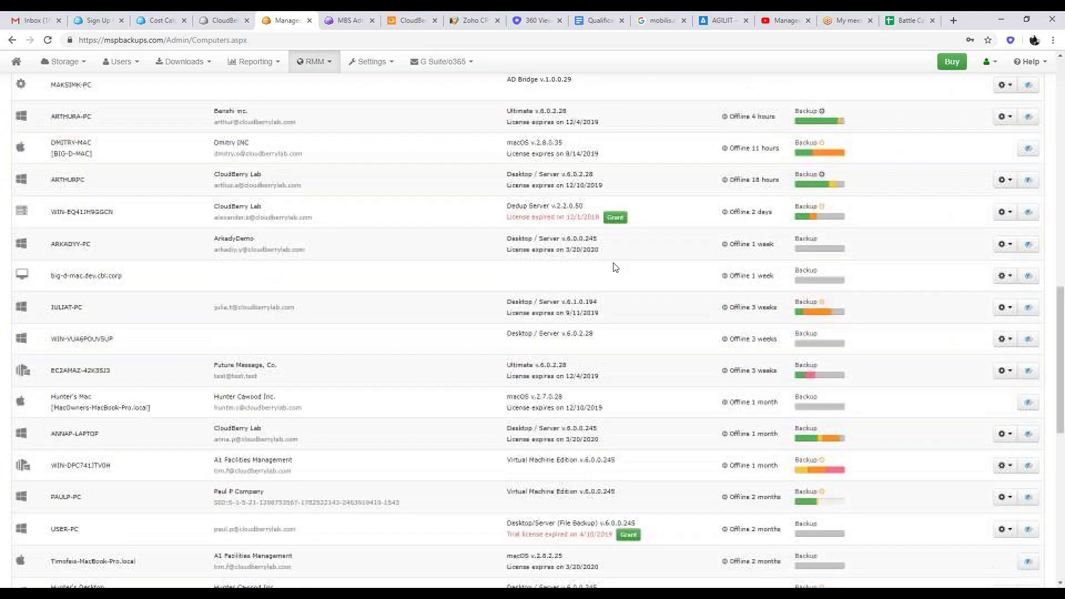
pyautogui.scroll(15, 371, 395)
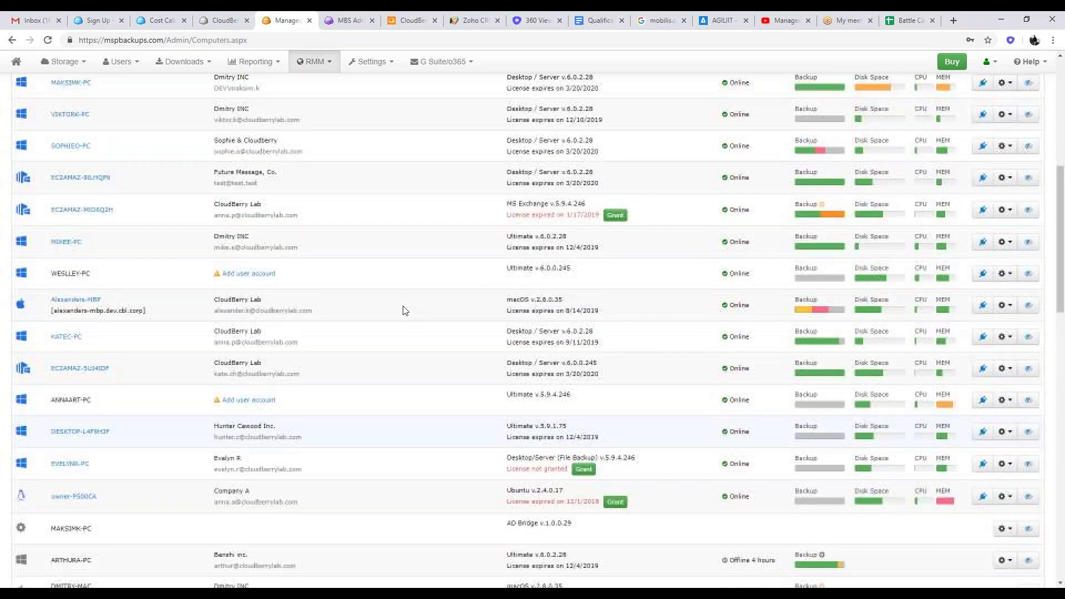
pyautogui.scroll(-15, 449, 372)
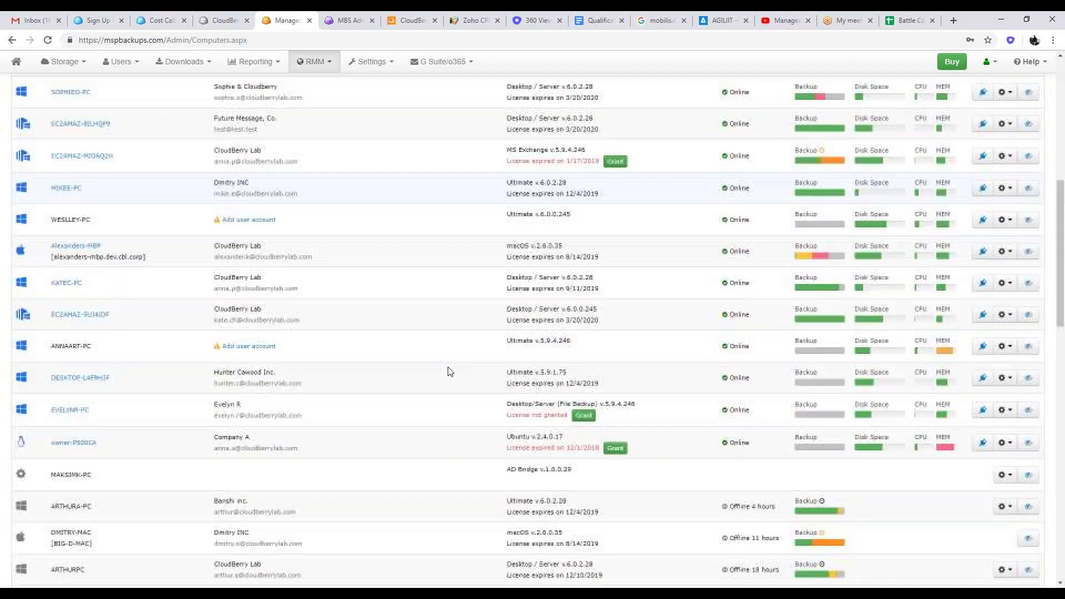
pyautogui.scroll(15, 450, 372)
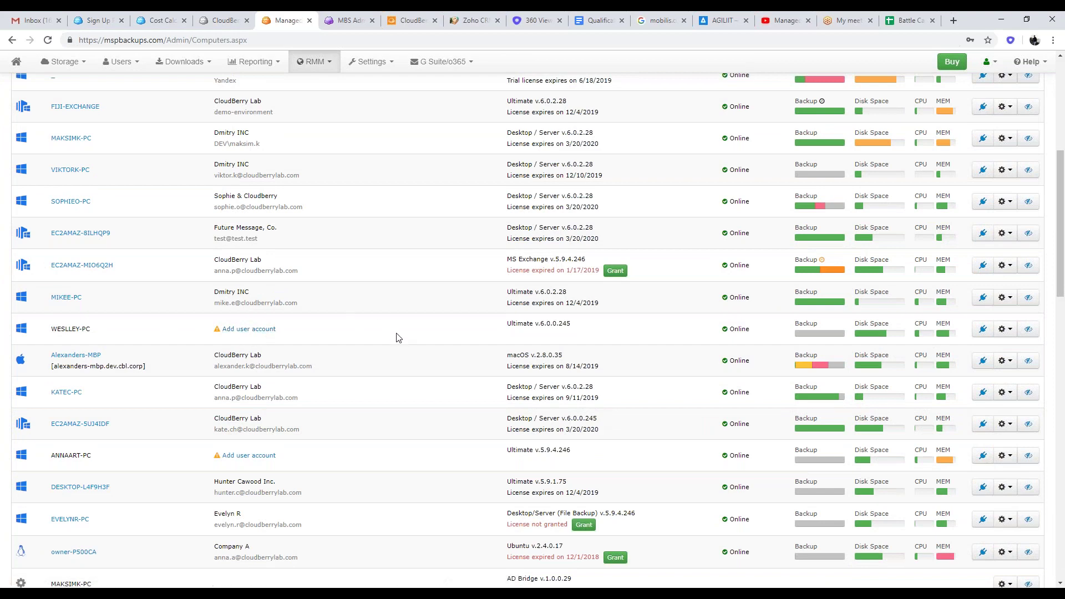
pyautogui.scroll(6, 395, 338)
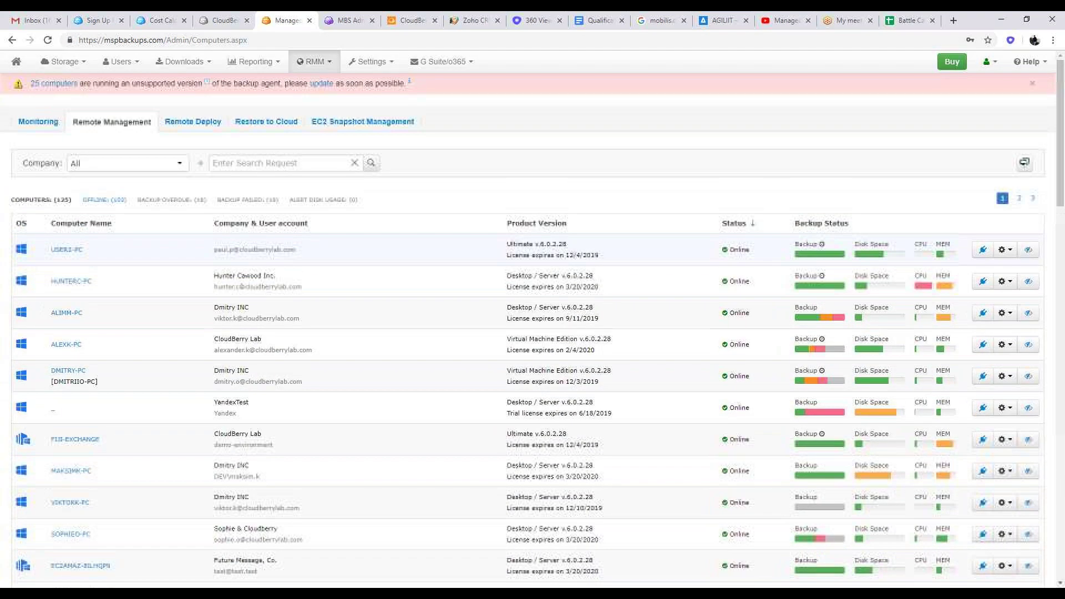
# Show the backup plans of USER2-PC and close the plan list
pyautogui.click(1011, 253)
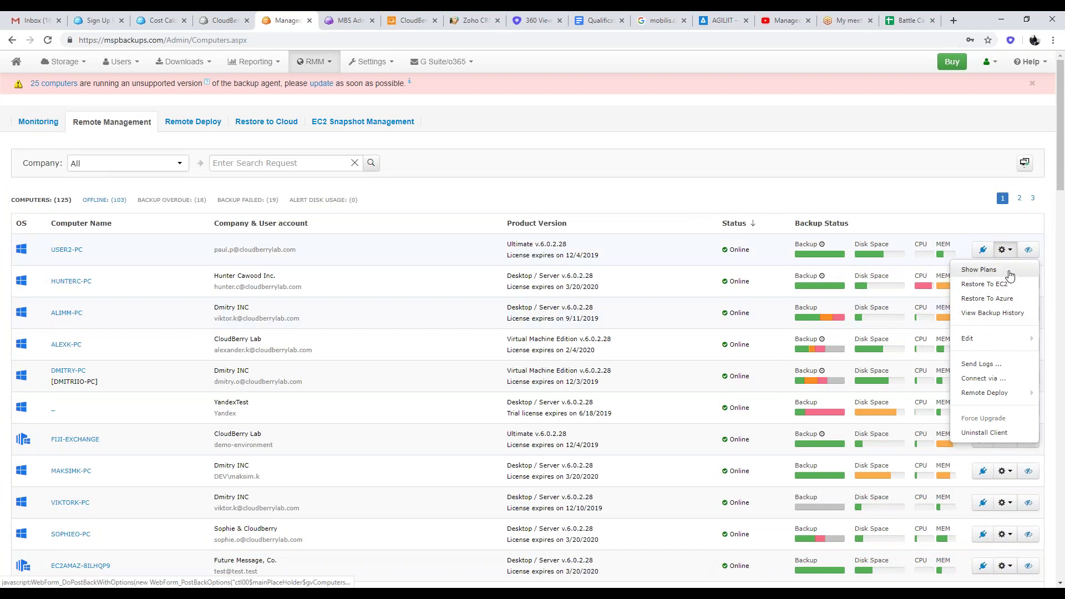
pyautogui.click(980, 269)
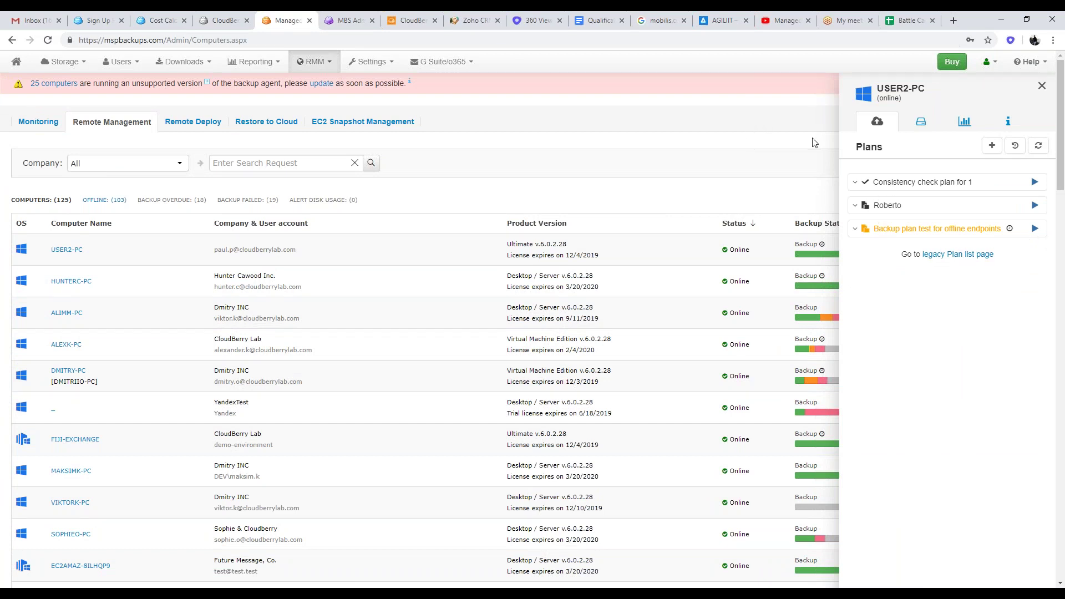
pyautogui.click(1041, 86)
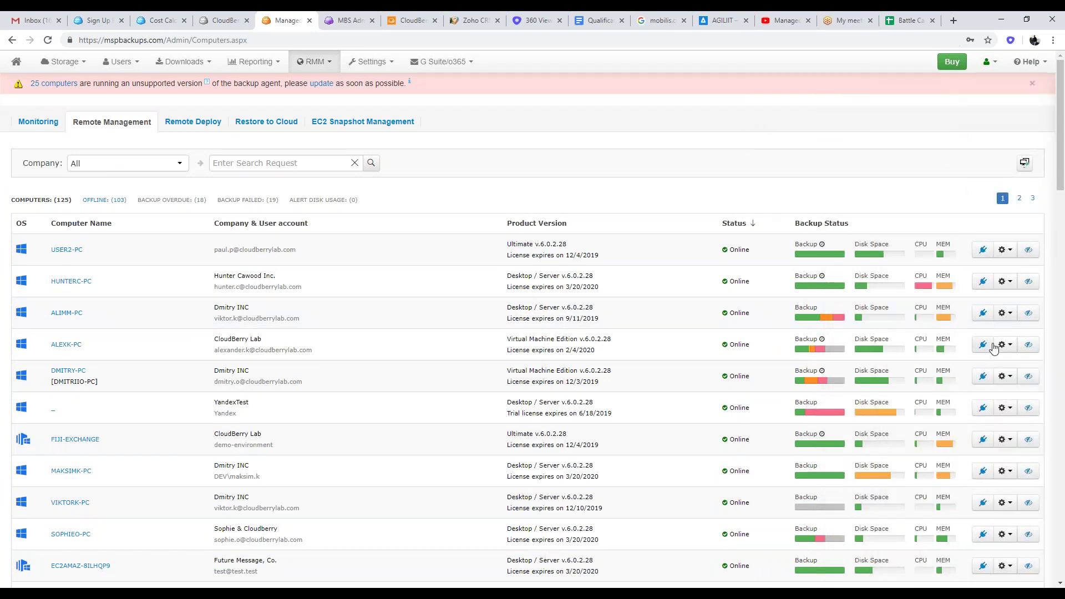
# Show the plans of HUNTERC-PC, expand the Ru-Pac Backup details, and close the plan list
pyautogui.click(1005, 281)
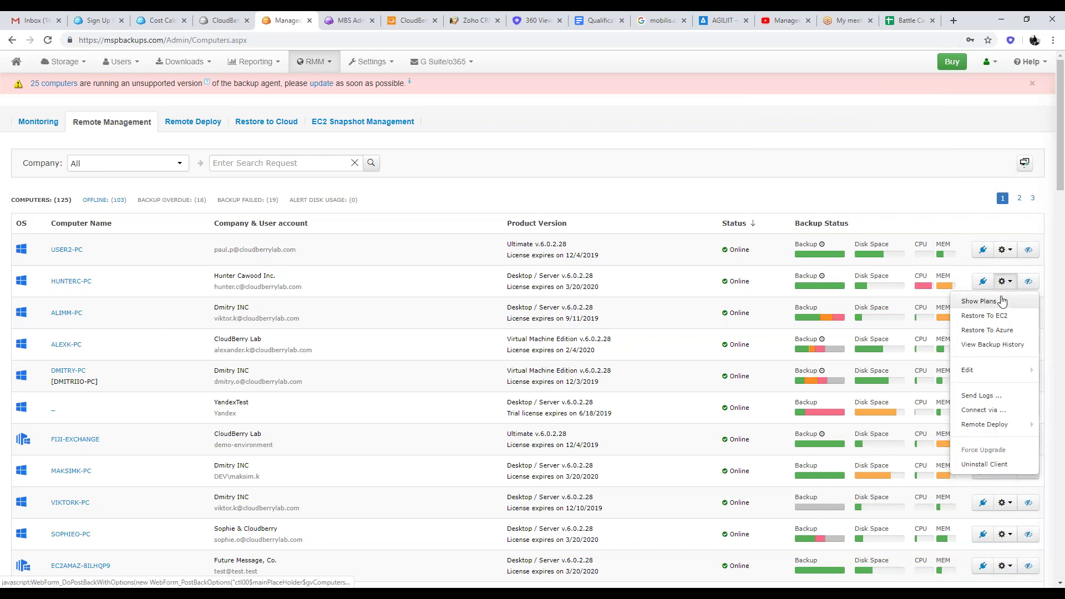
pyautogui.click(1002, 301)
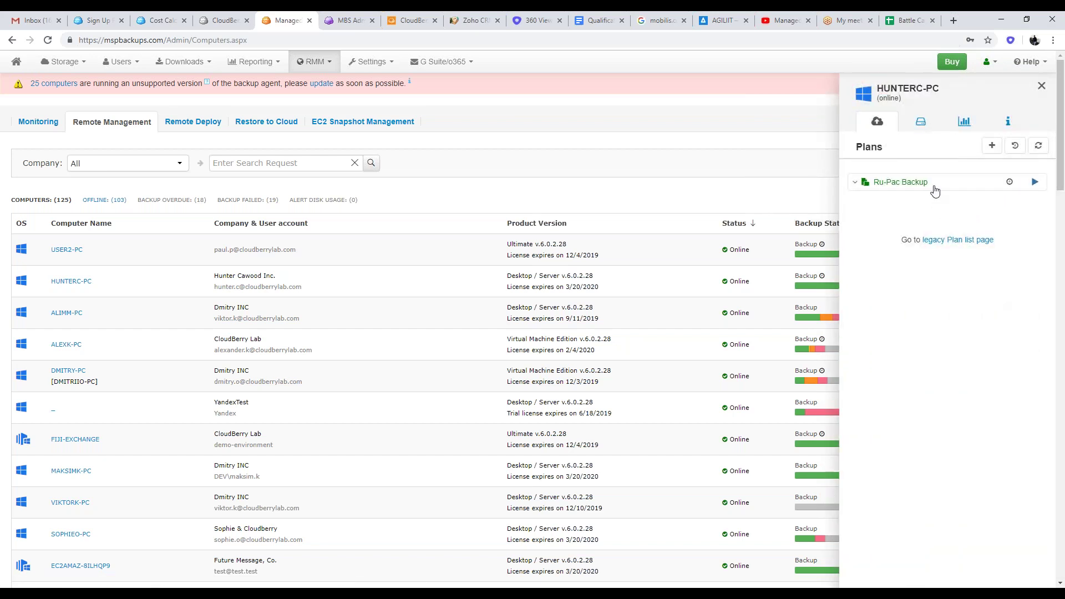
pyautogui.click(933, 187)
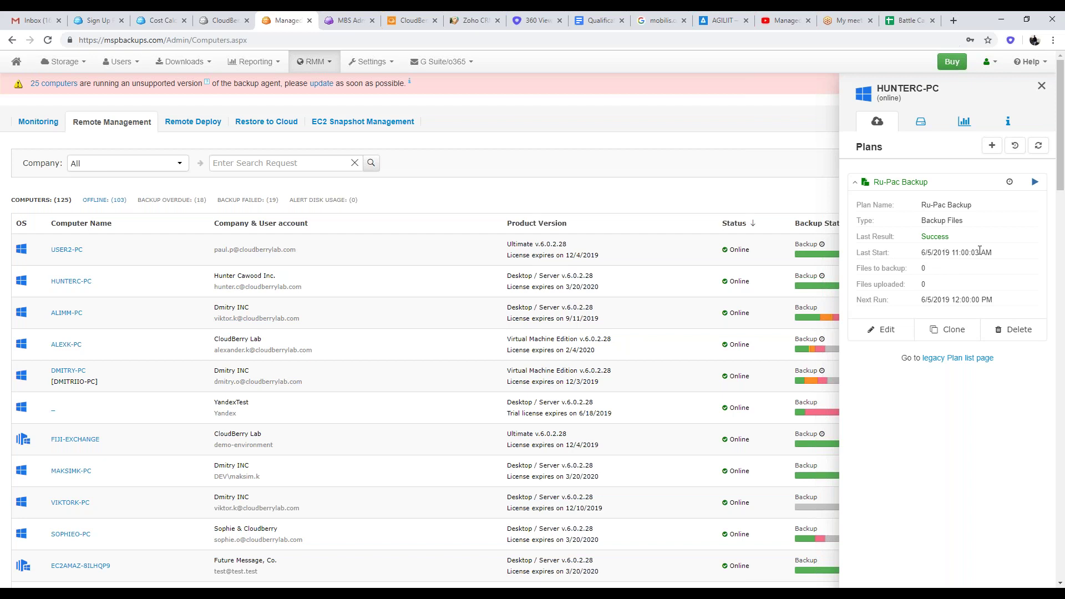
pyautogui.click(1042, 86)
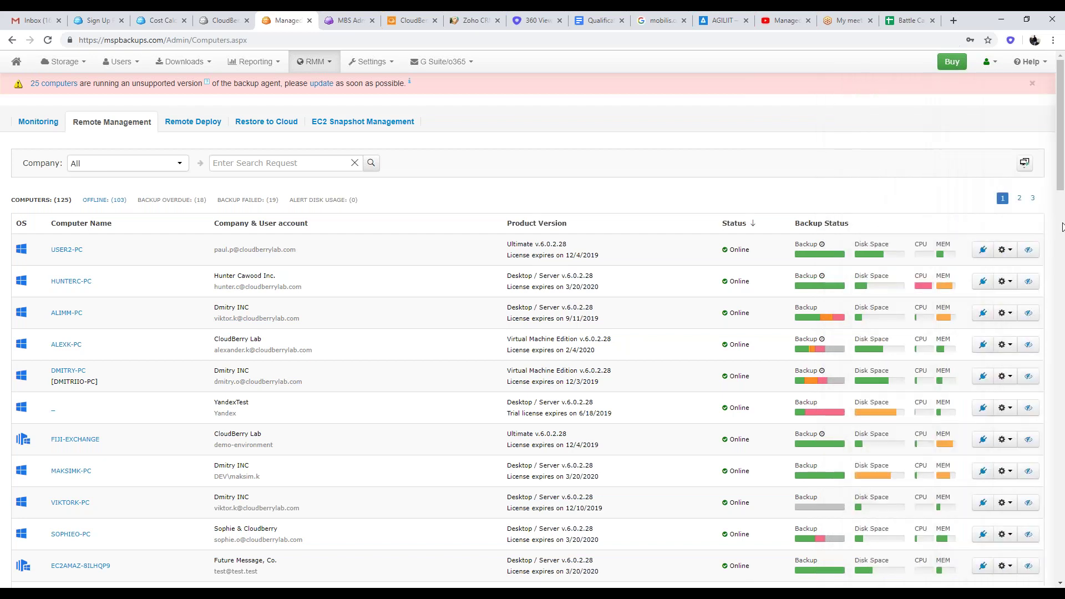
# Open the account settings of USER2-PC, view the available license editions, and close the dialog without saving
pyautogui.click(1005, 249)
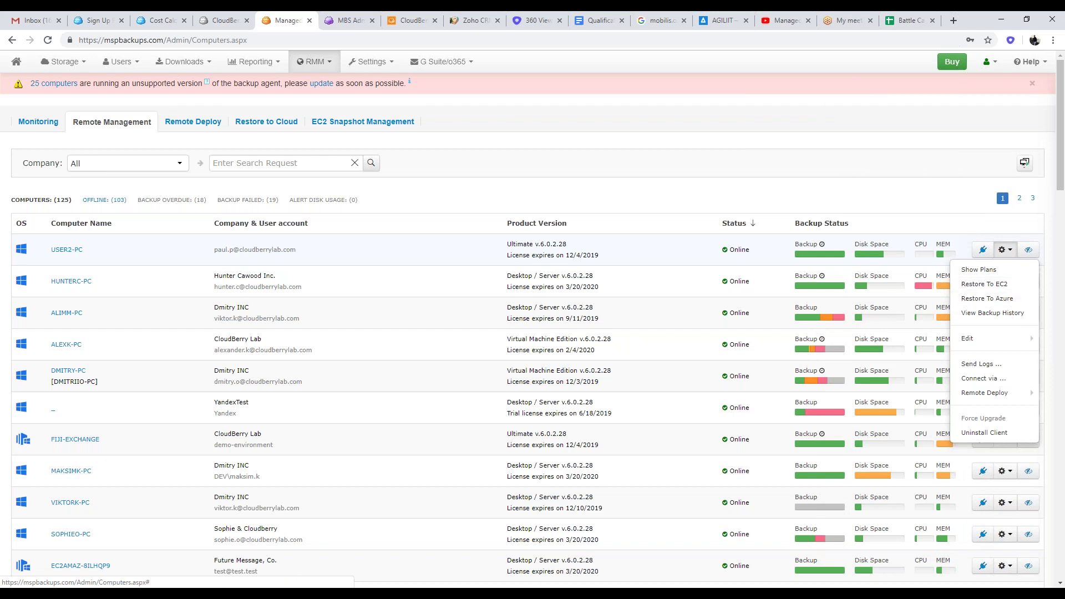
pyautogui.moveTo(1006, 336)
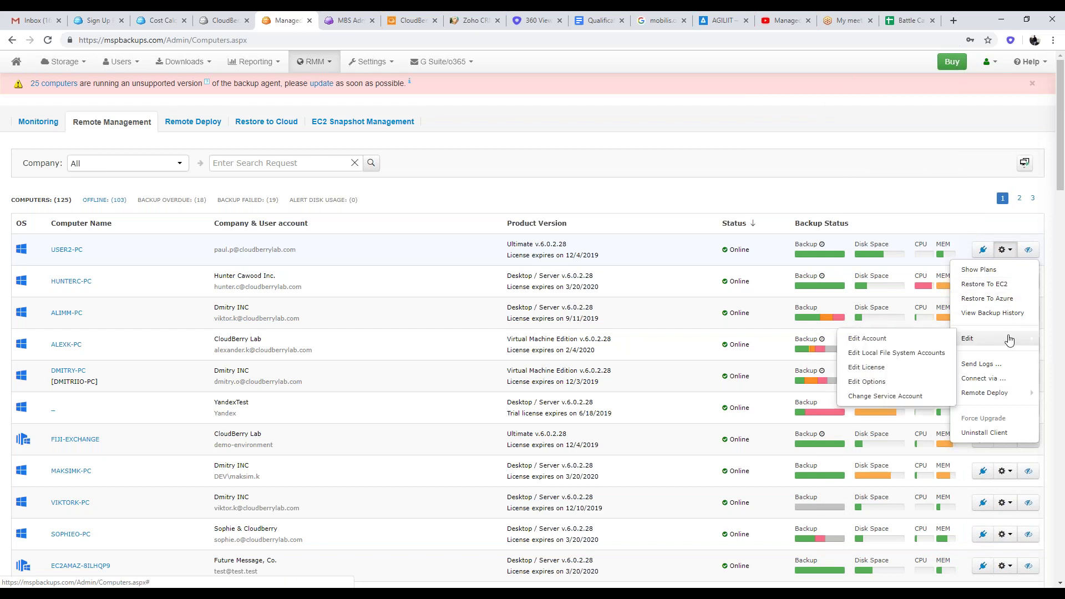
pyautogui.click(907, 340)
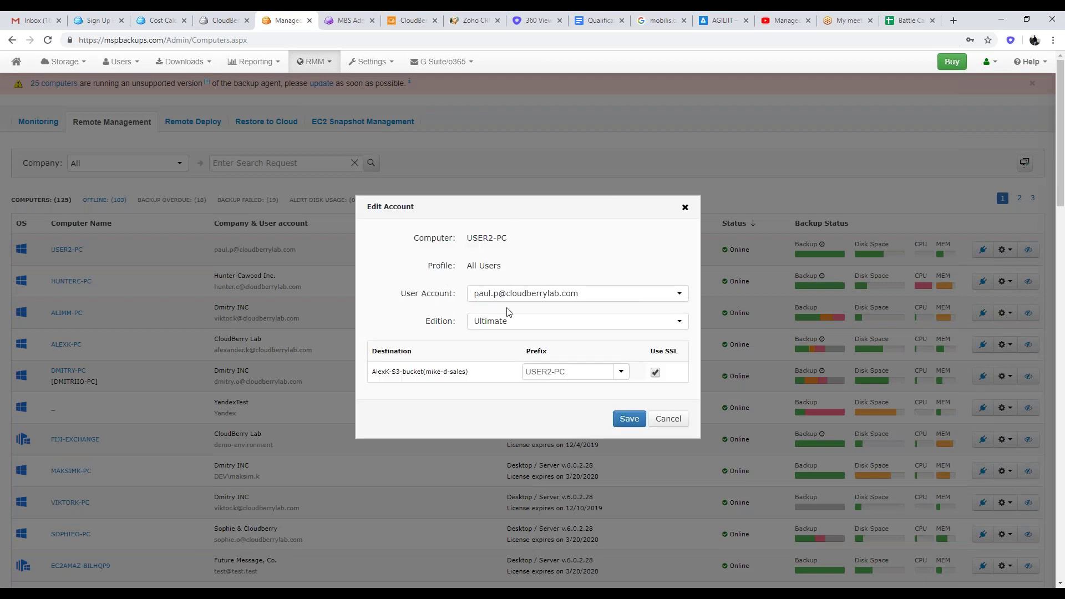
pyautogui.click(600, 327)
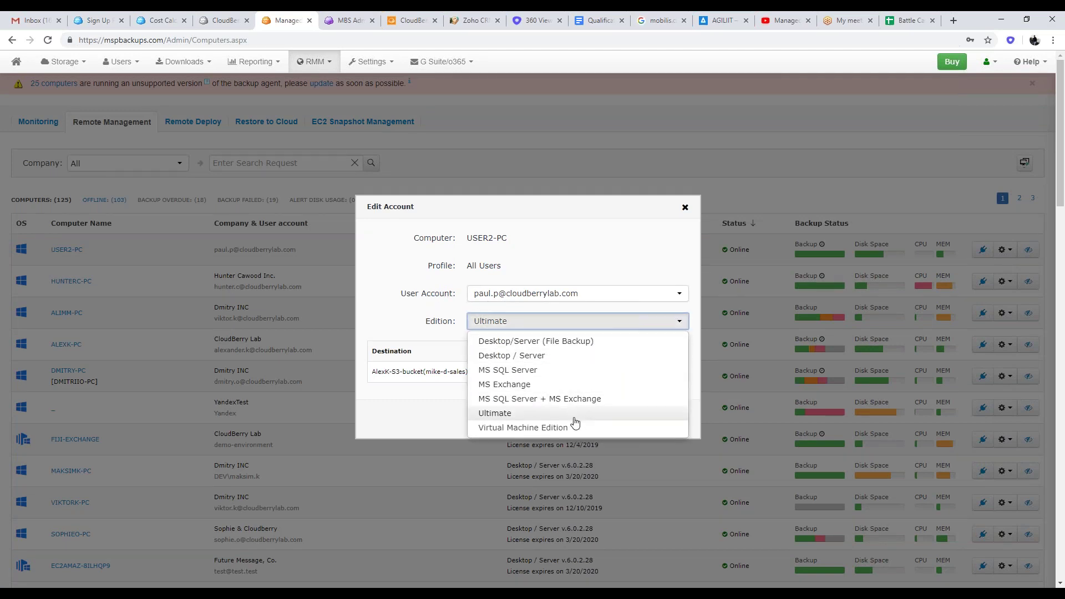
pyautogui.click(685, 207)
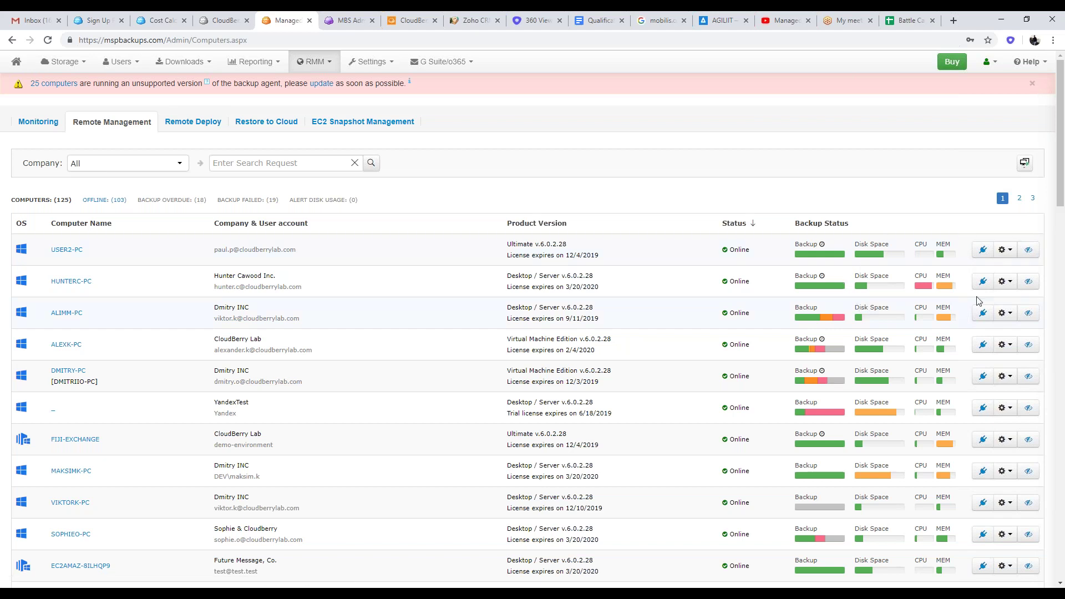
# View the edit and remote management options available for HUNTERC-PC and close them without choosing any
pyautogui.click(1005, 281)
pyautogui.moveTo(976, 370)
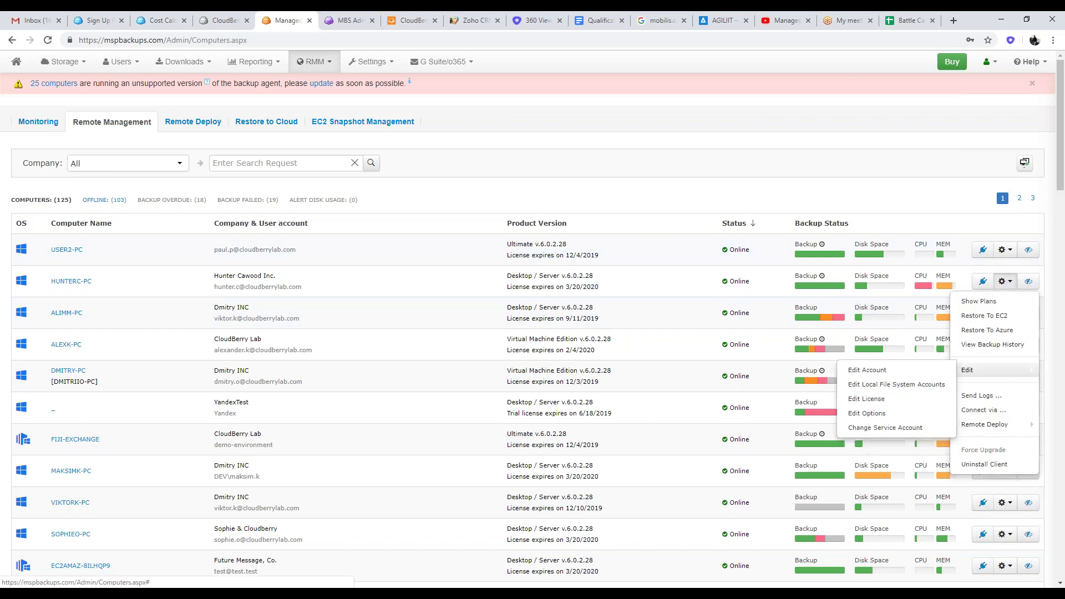
pyautogui.moveTo(1021, 431)
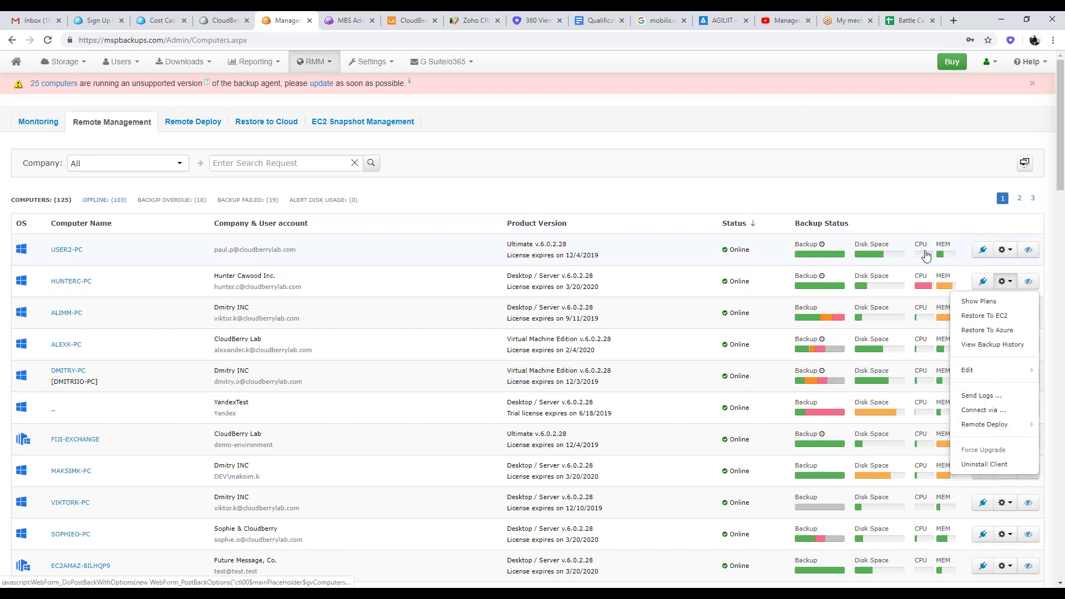
pyautogui.click(728, 101)
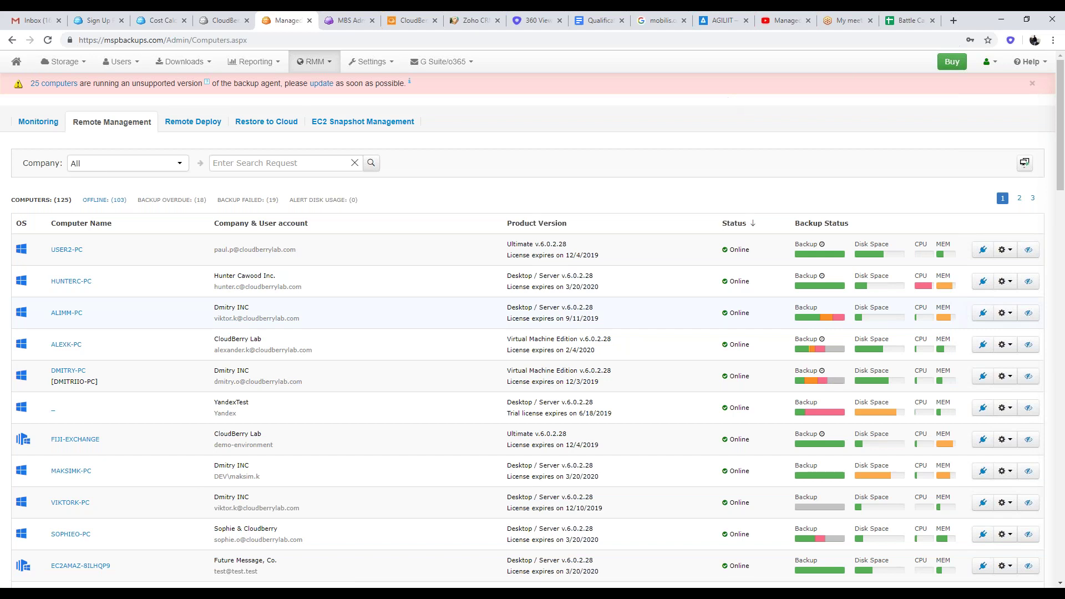
# Open the Restore to Cloud page and examine the restore plans with their source computers, restore types and statuses
pyautogui.click(334, 68)
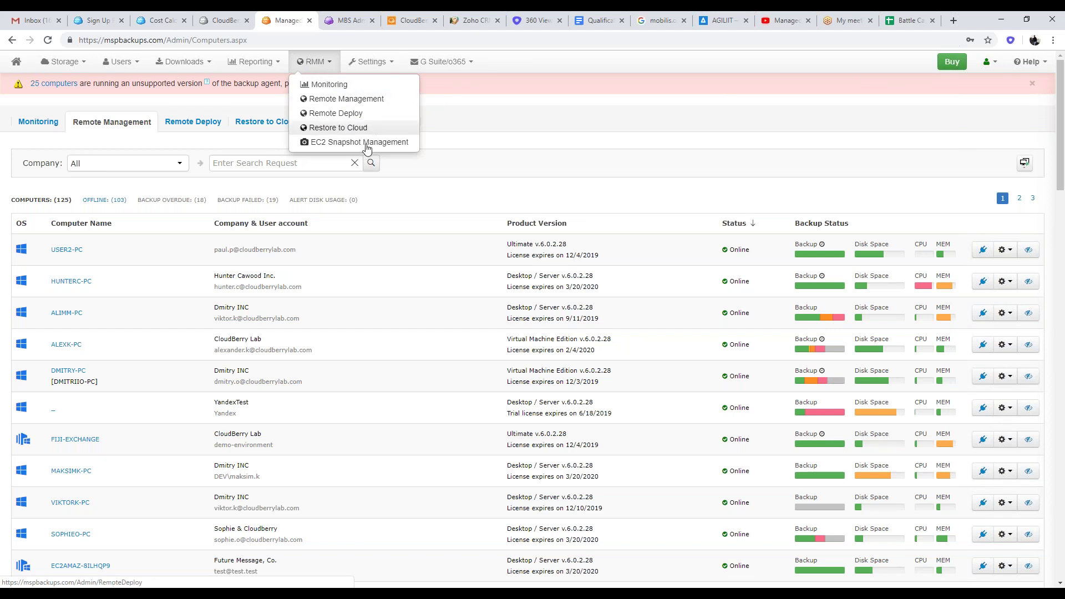
pyautogui.click(504, 131)
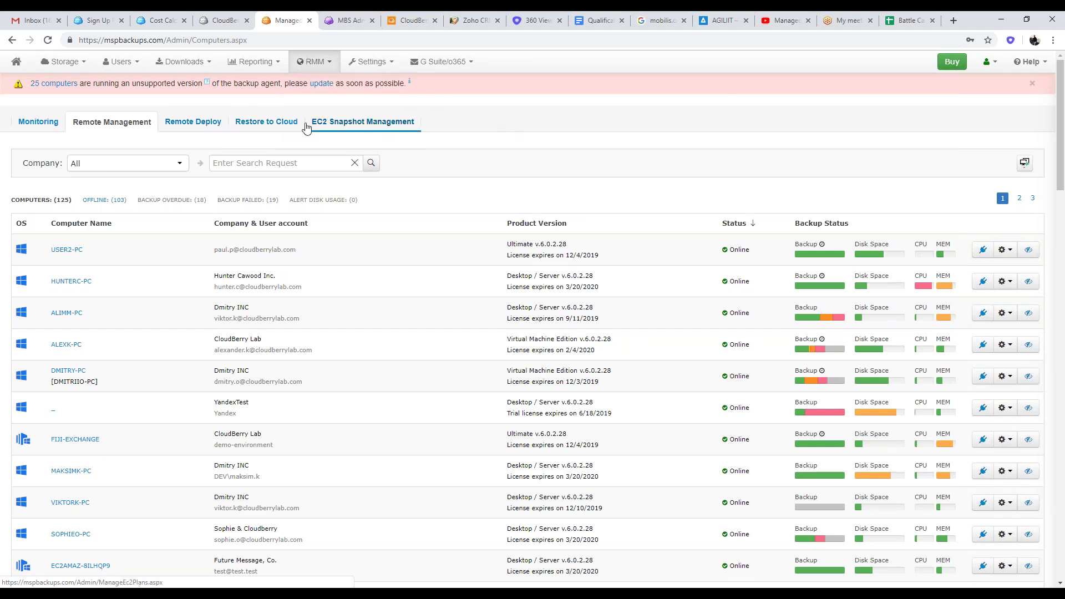
pyautogui.click(260, 124)
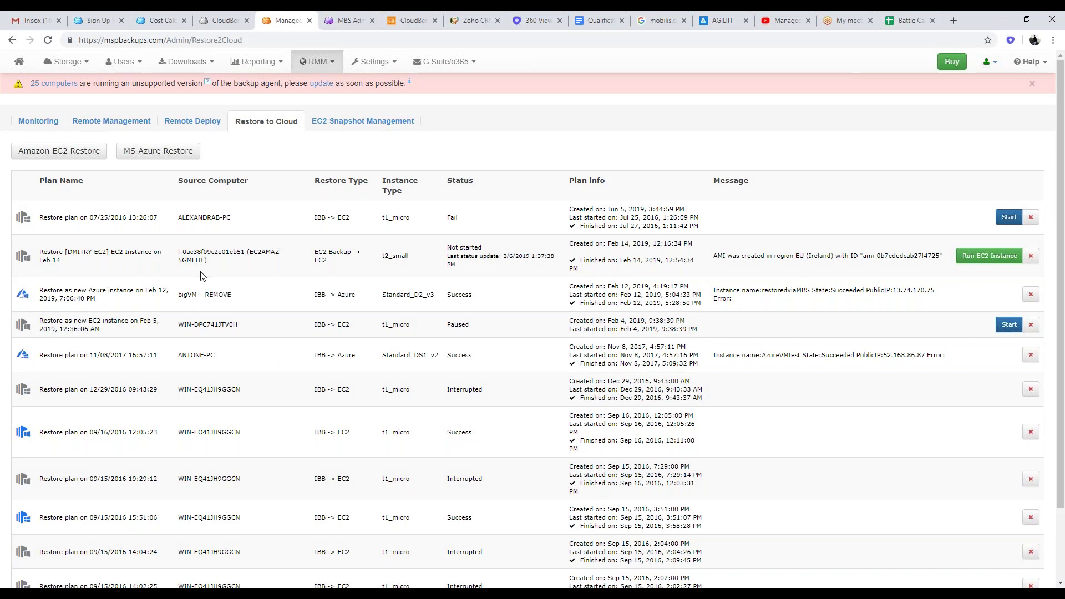
pyautogui.scroll(-3, 153, 203)
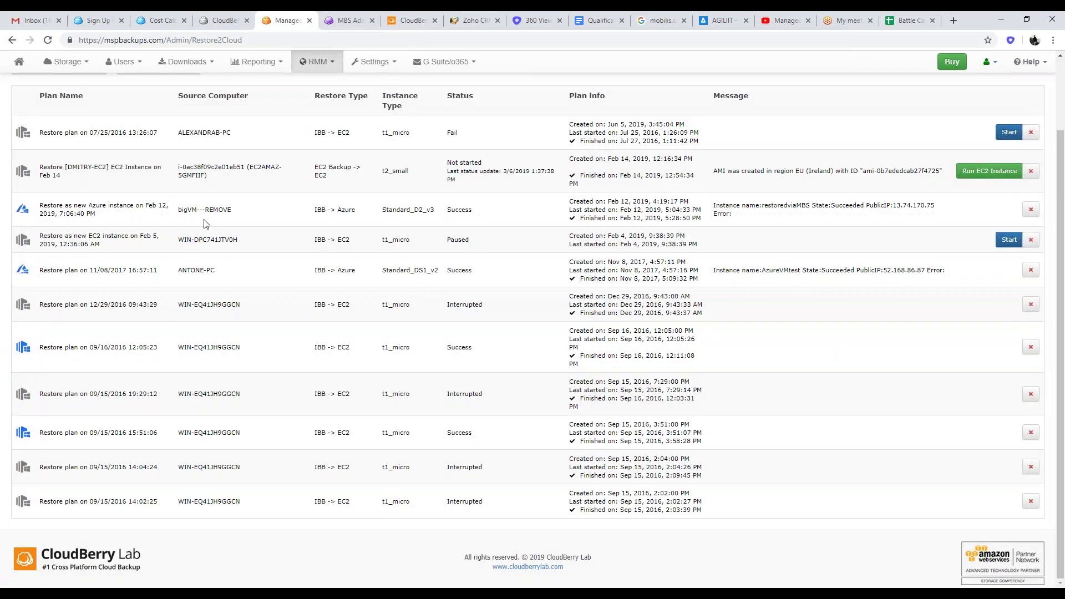
pyautogui.scroll(3, 206, 222)
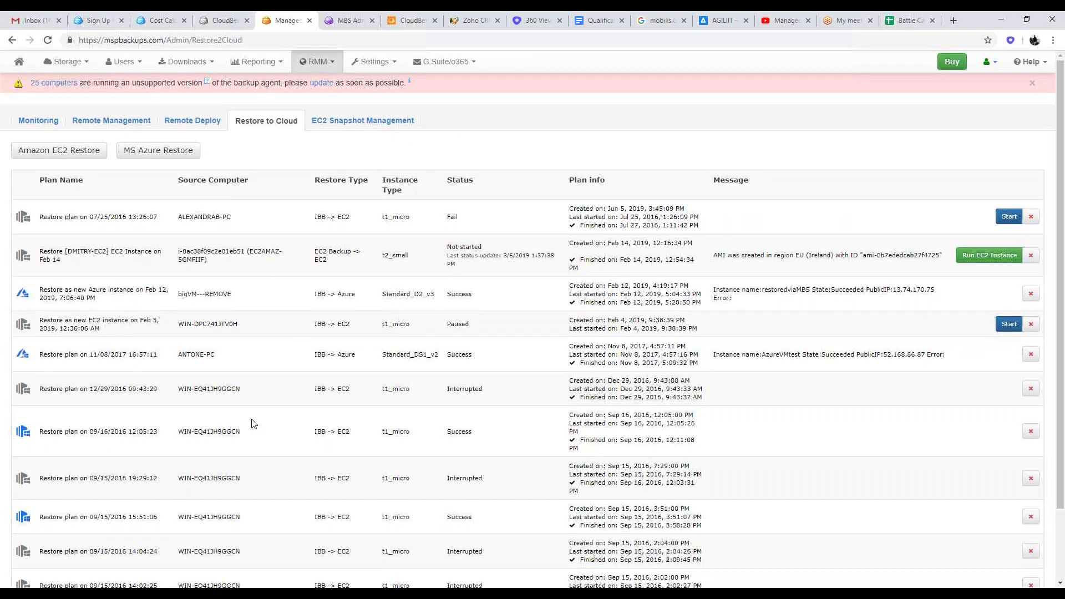
pyautogui.scroll(-1, 253, 424)
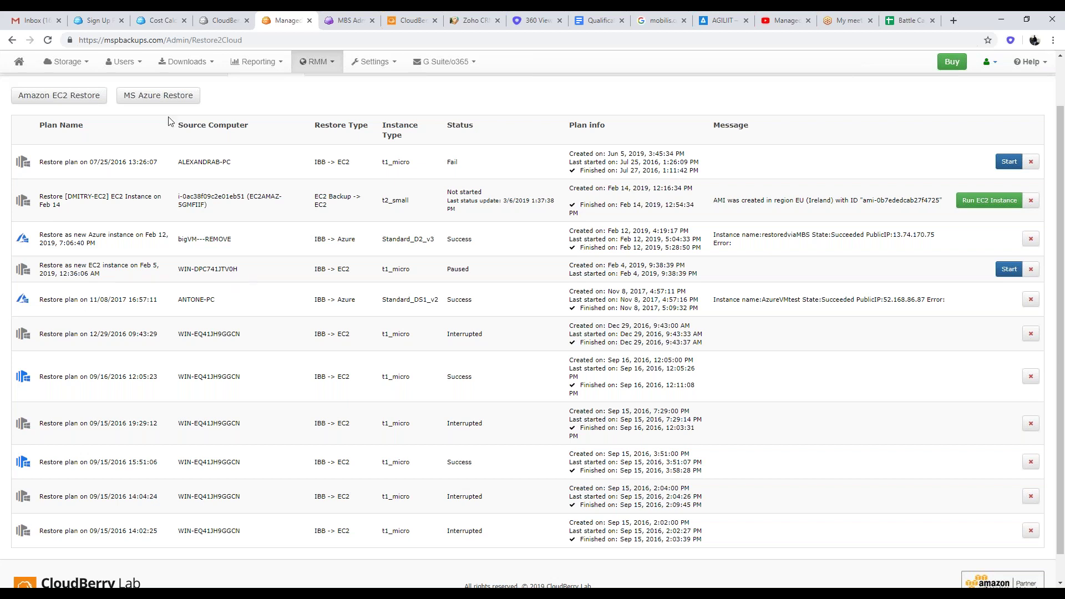
# Open Scheduled Reports, view the email settings of the CloudBerry Lab group report without saving, and look through the report list
pyautogui.click(270, 65)
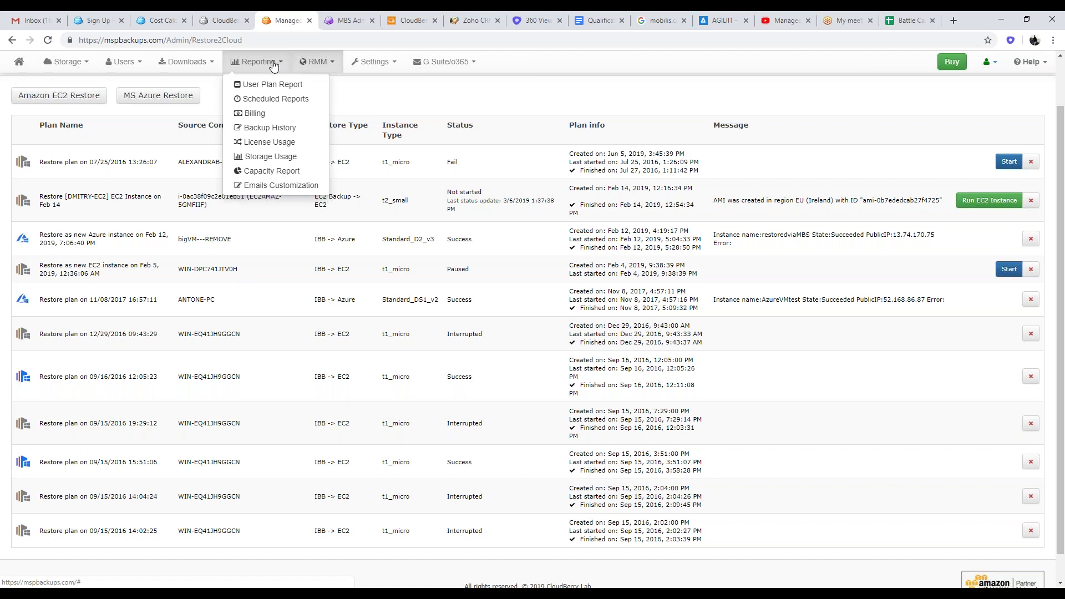
pyautogui.click(278, 106)
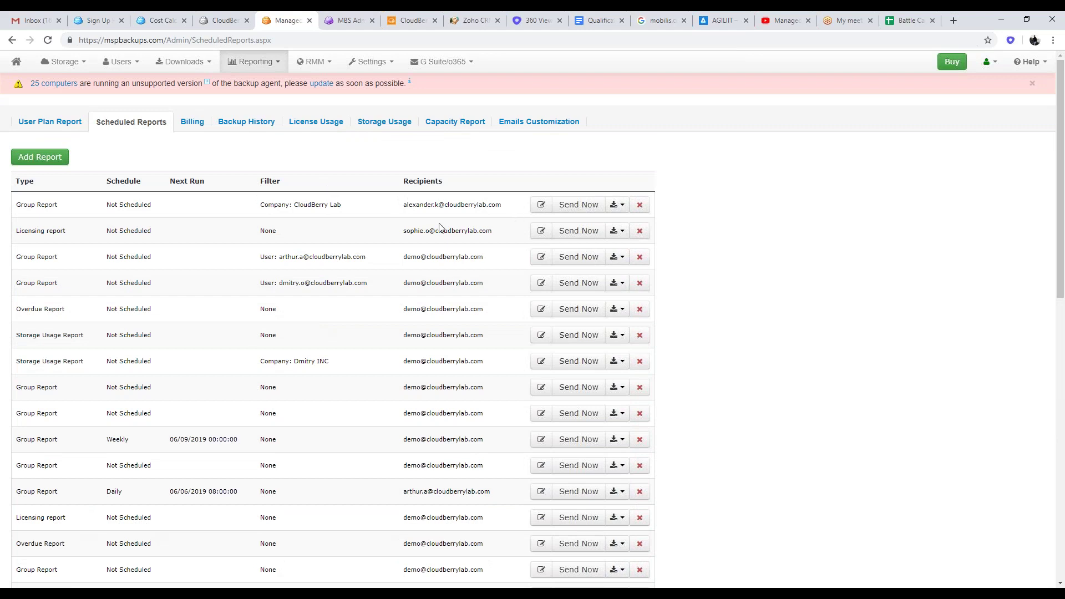
pyautogui.click(542, 207)
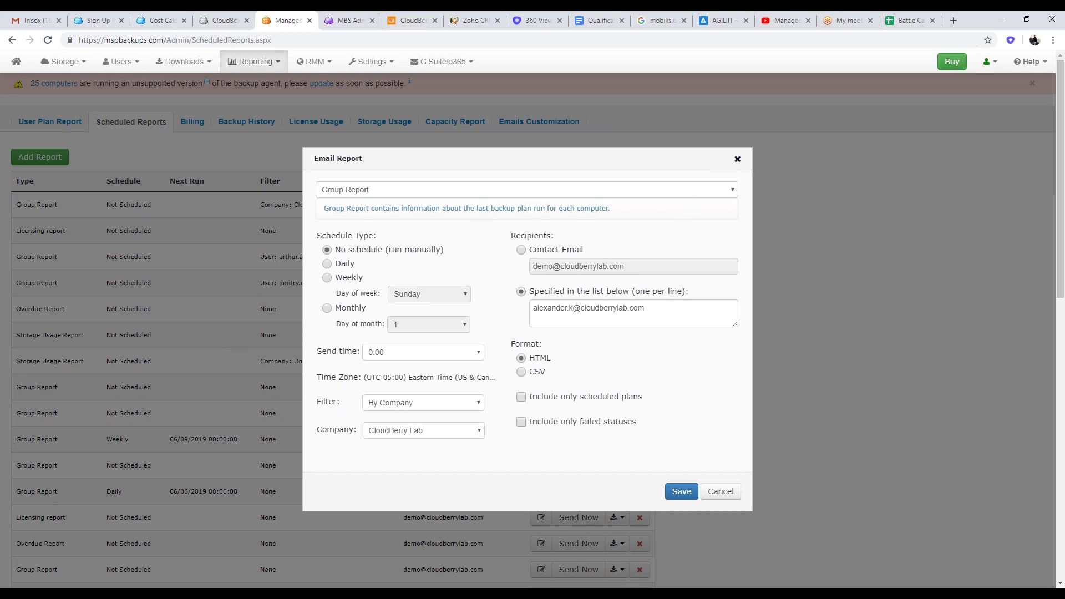
pyautogui.click(737, 159)
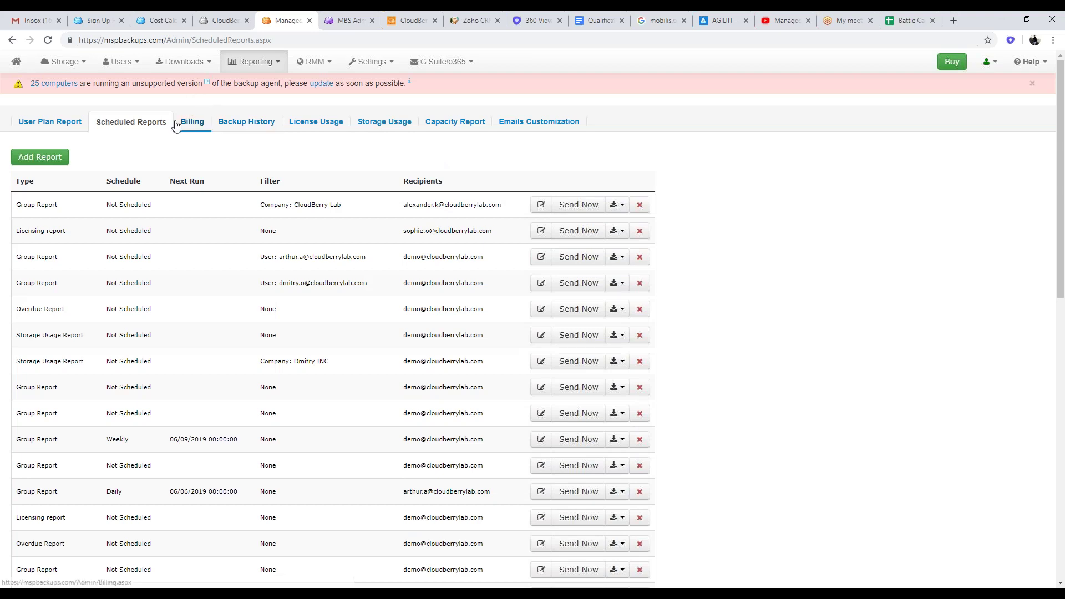
pyautogui.scroll(-1, 176, 126)
pyautogui.scroll(-8, 200, 166)
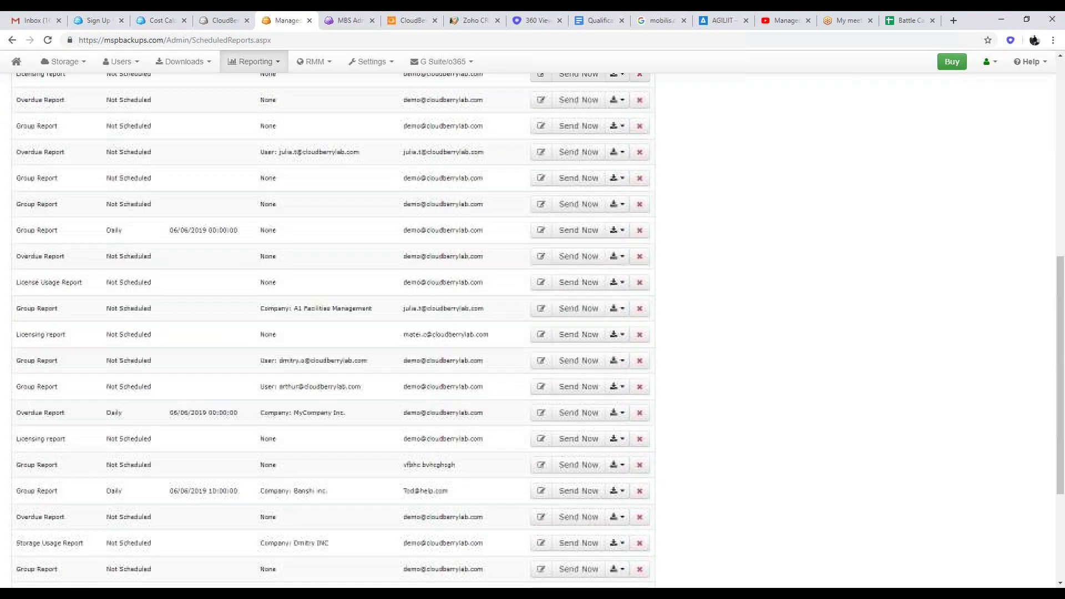
pyautogui.scroll(10, 200, 167)
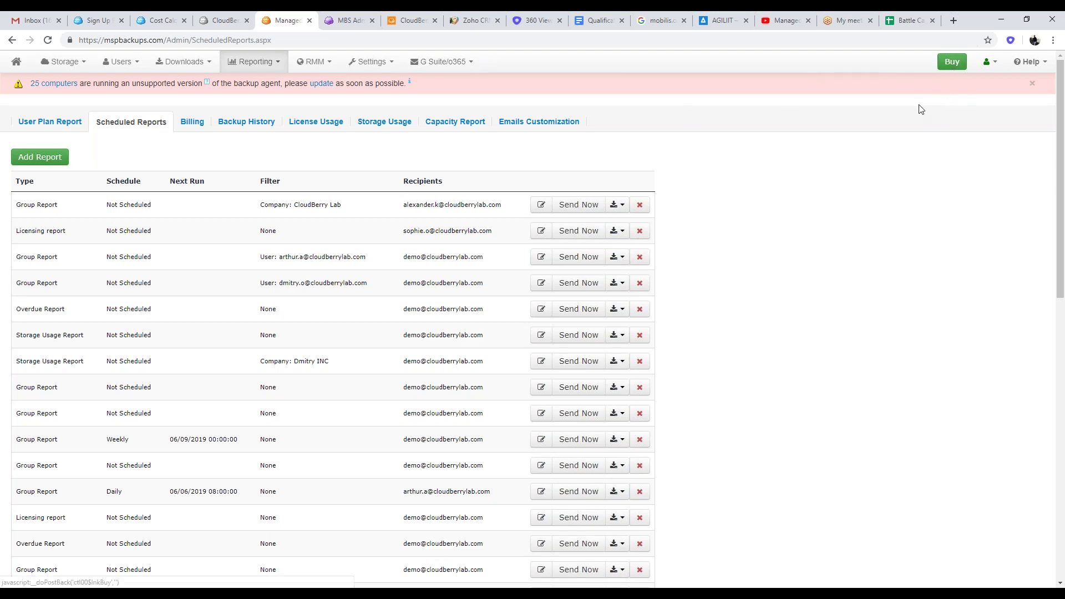
# Open the license purchase form, set the Desktop / Server count to 1, view its discount details, and close without buying
pyautogui.click(953, 63)
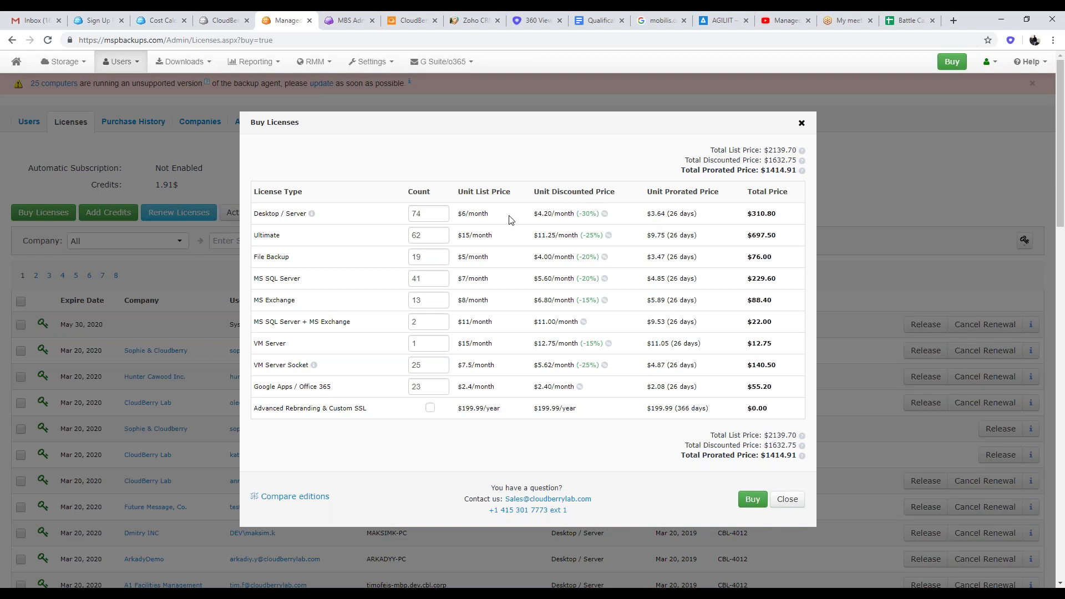
pyautogui.doubleClick(440, 212)
pyautogui.write('1')
pyautogui.click(606, 215)
pyautogui.click(802, 125)
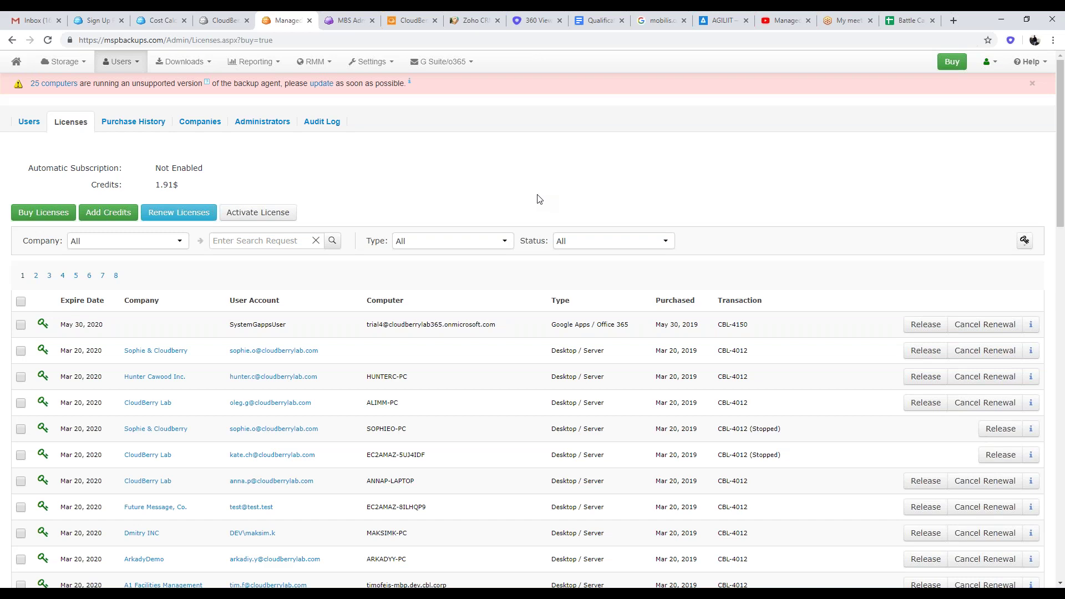
# Open the EC2 Snapshot Management page and examine the EC2 backup plans
pyautogui.click(271, 65)
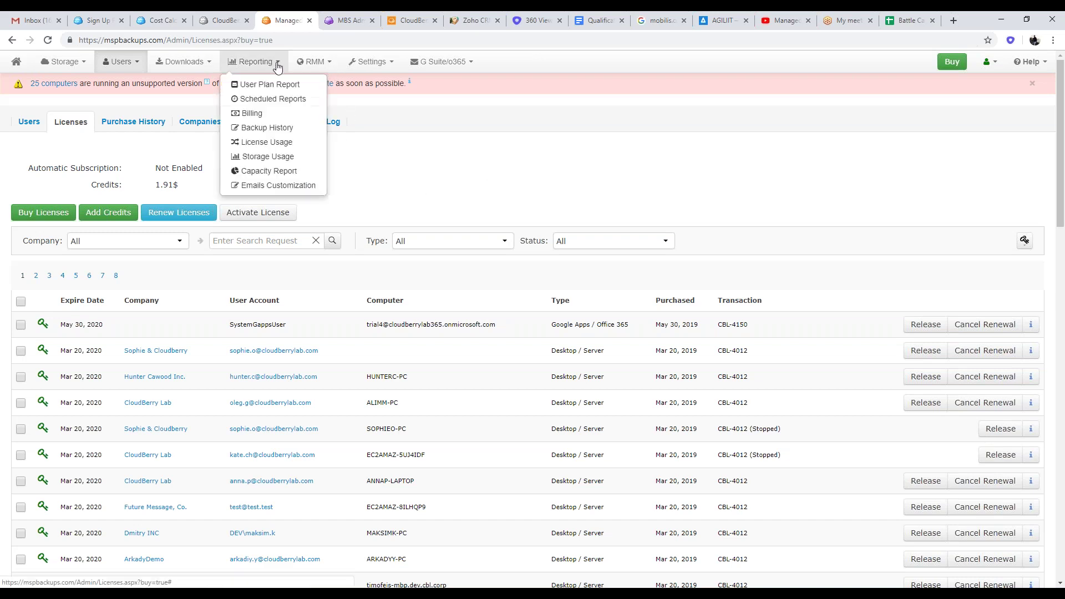
pyautogui.click(183, 63)
pyautogui.click(325, 64)
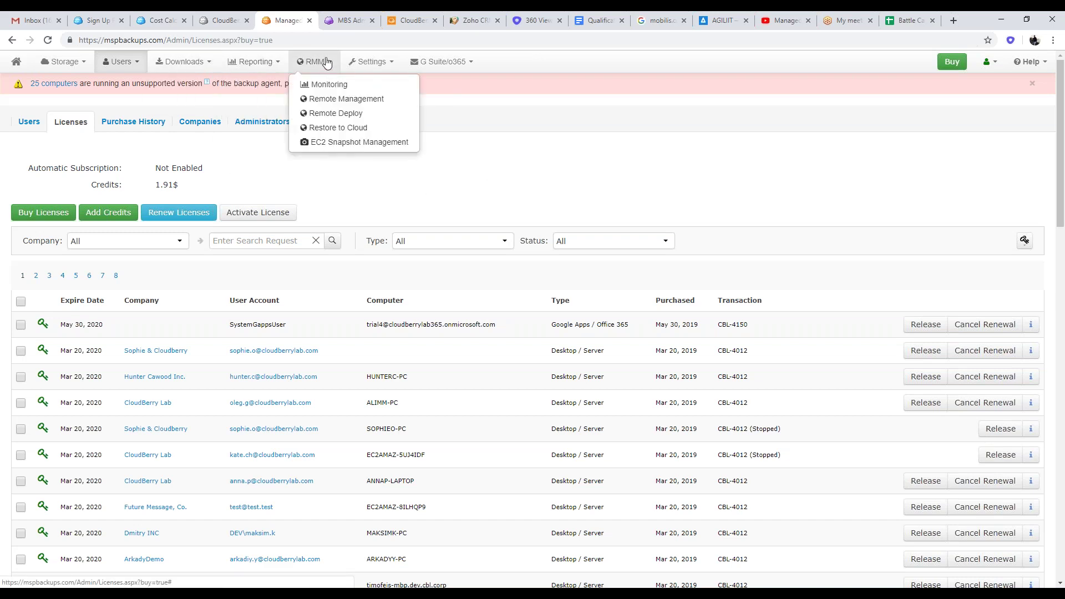
pyautogui.click(336, 142)
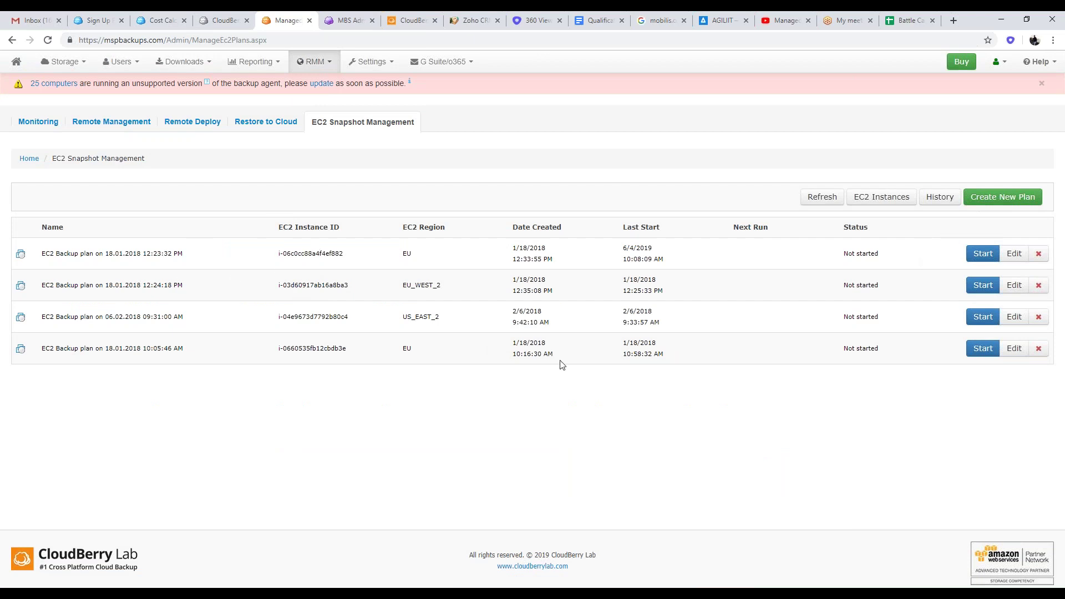
# Open the general G Suite/o365 backup settings and examine the alias and DNS options
pyautogui.click(446, 63)
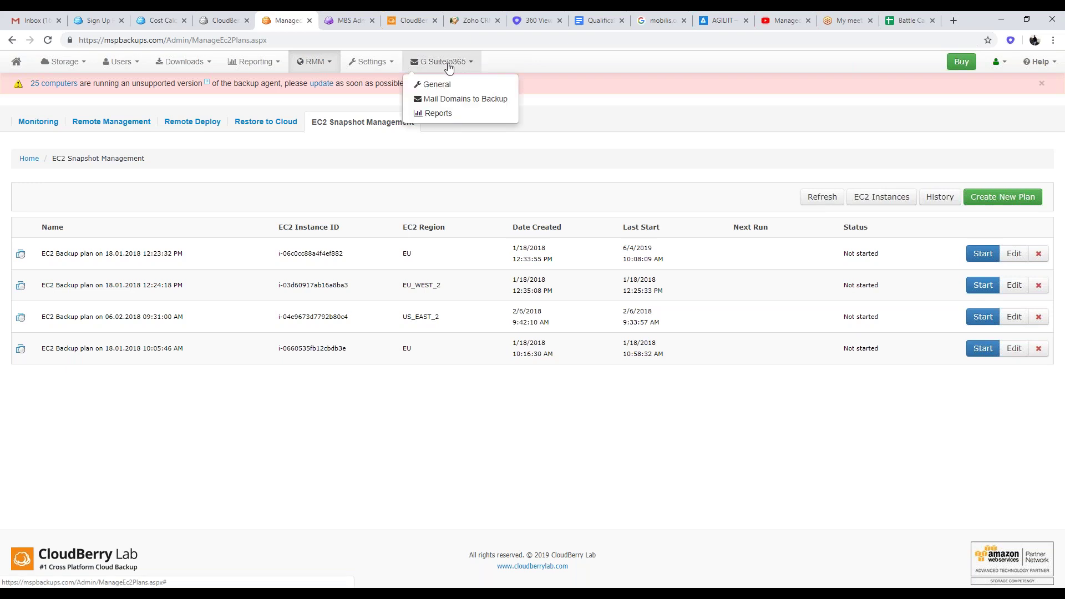
pyautogui.click(455, 89)
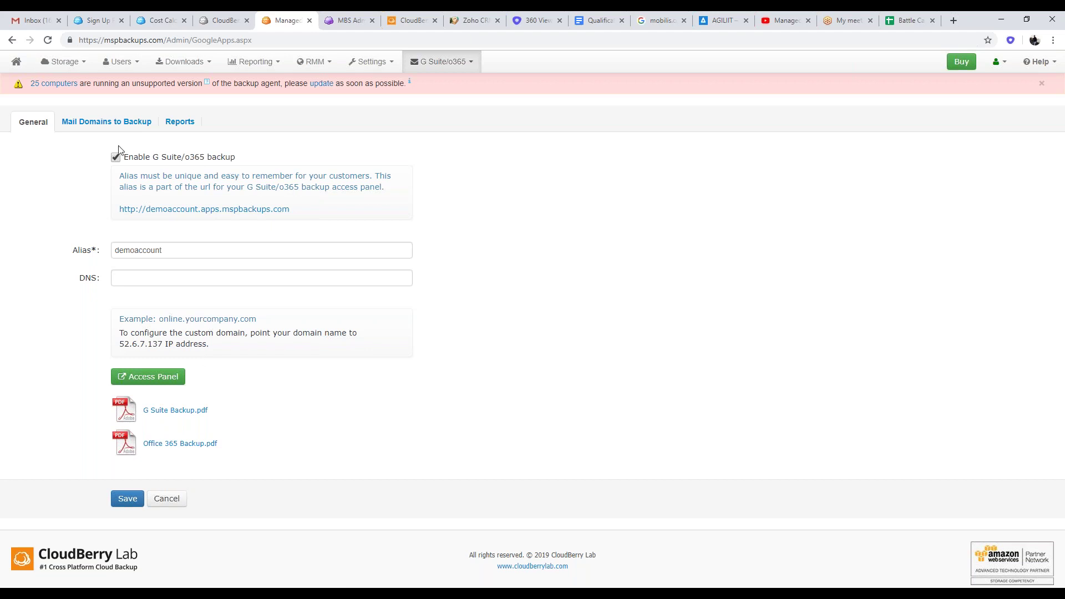
# Examine the storage, licenses and domains under Mail Domains to Backup, and open the G Suite/o365 Reports page
pyautogui.click(78, 125)
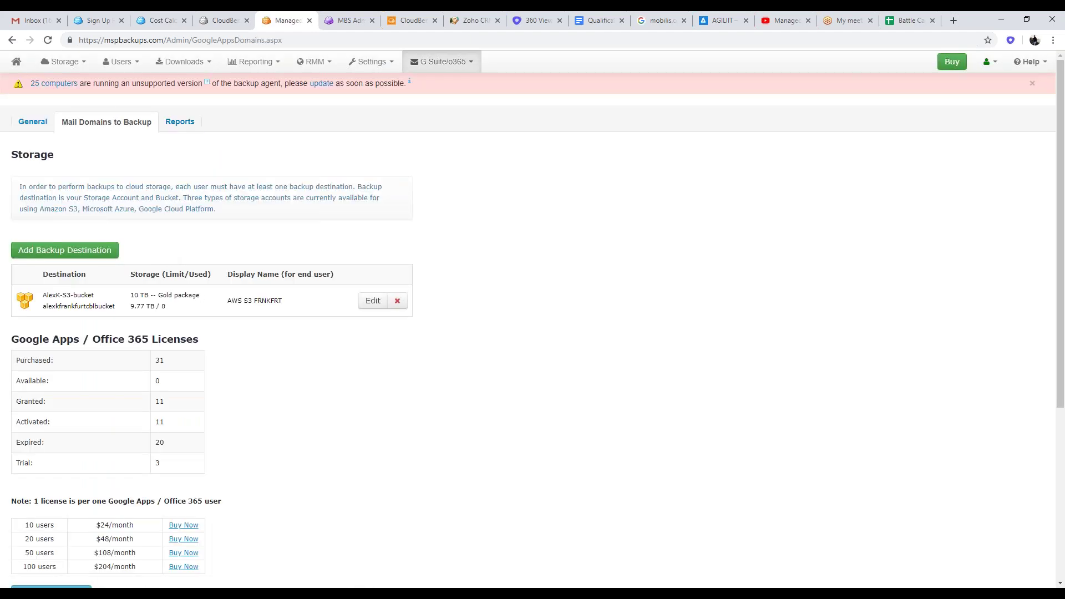
pyautogui.scroll(-1, 164, 190)
pyautogui.scroll(-4, 165, 190)
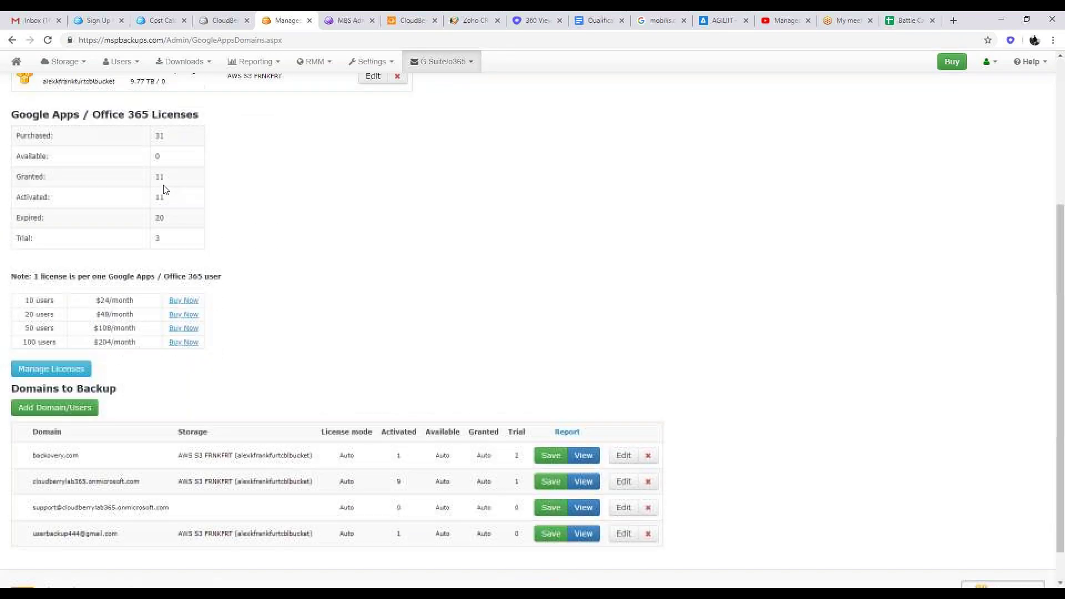
pyautogui.scroll(5, 165, 190)
pyautogui.scroll(-5, 164, 190)
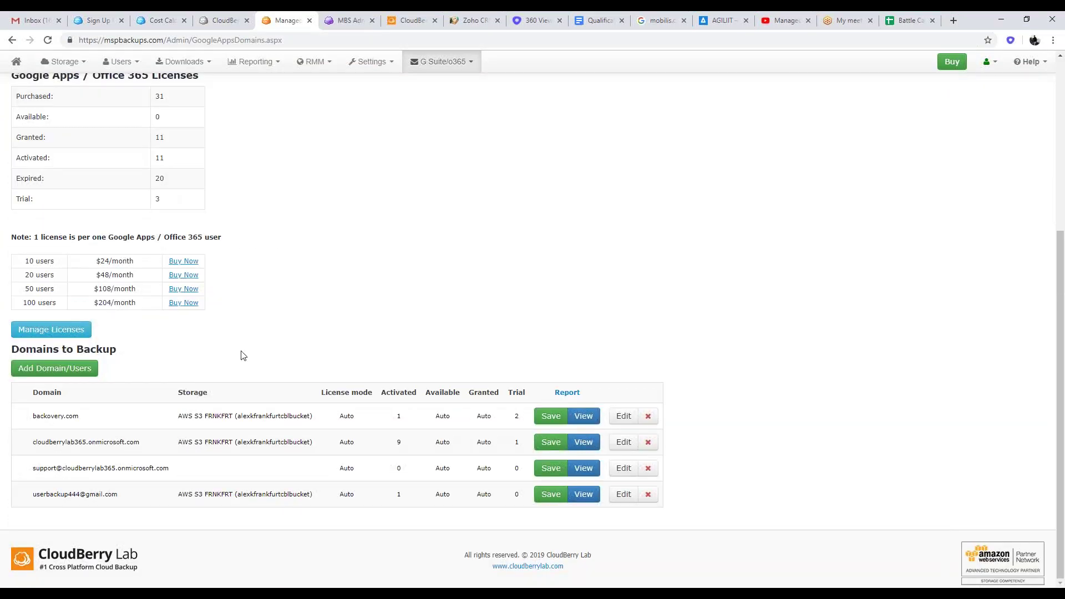
pyautogui.scroll(5, 242, 355)
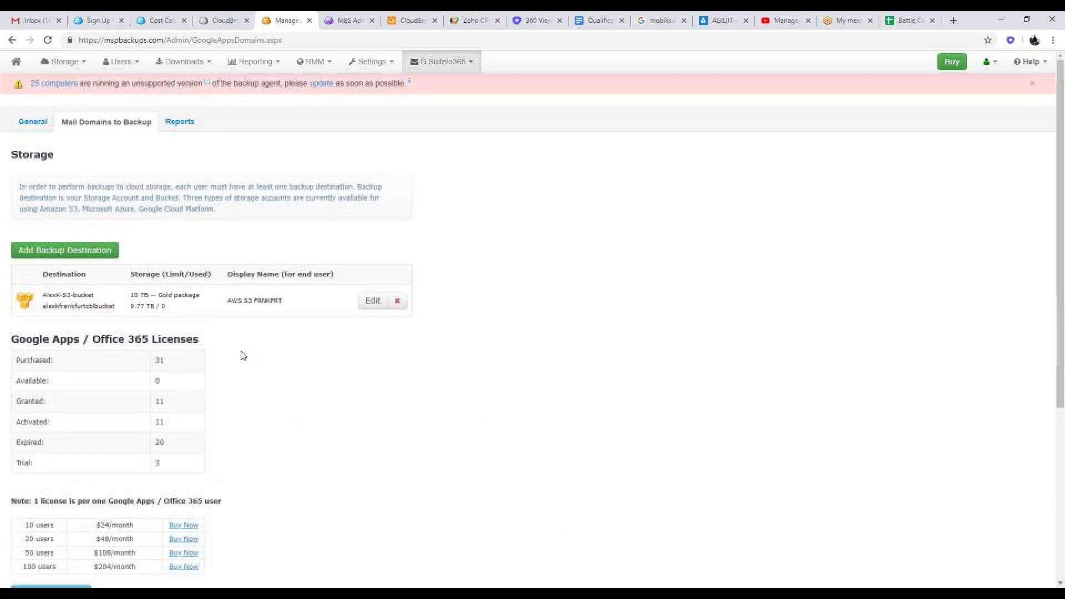
pyautogui.click(180, 122)
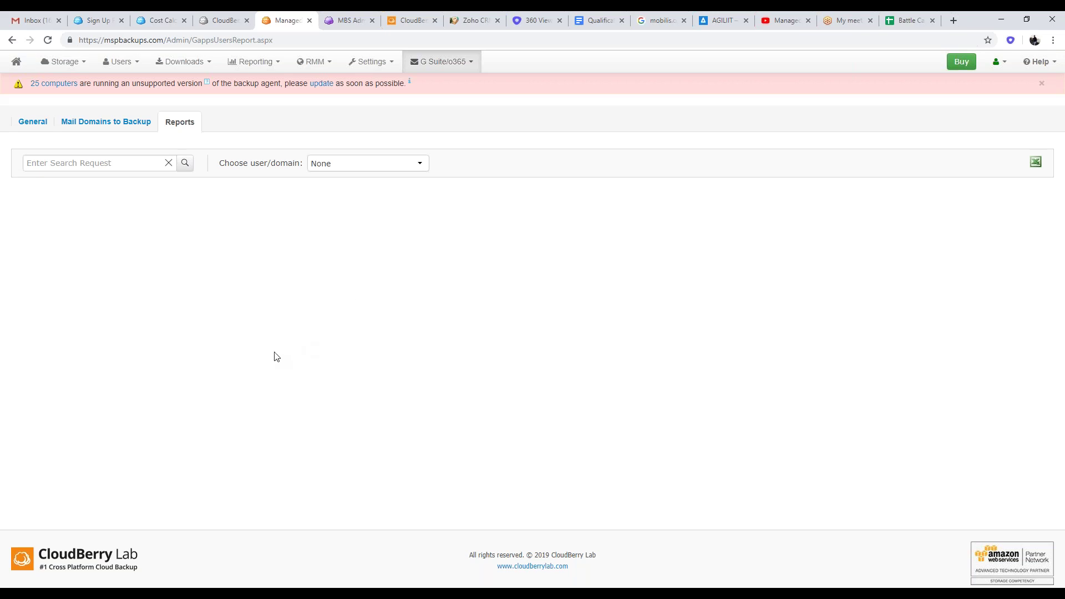
# Switch to the CloudBerry Lab website, open the free Managed Backup signup form from the home page, examine its fields, and go back
pyautogui.click(84, 19)
pyautogui.click(12, 40)
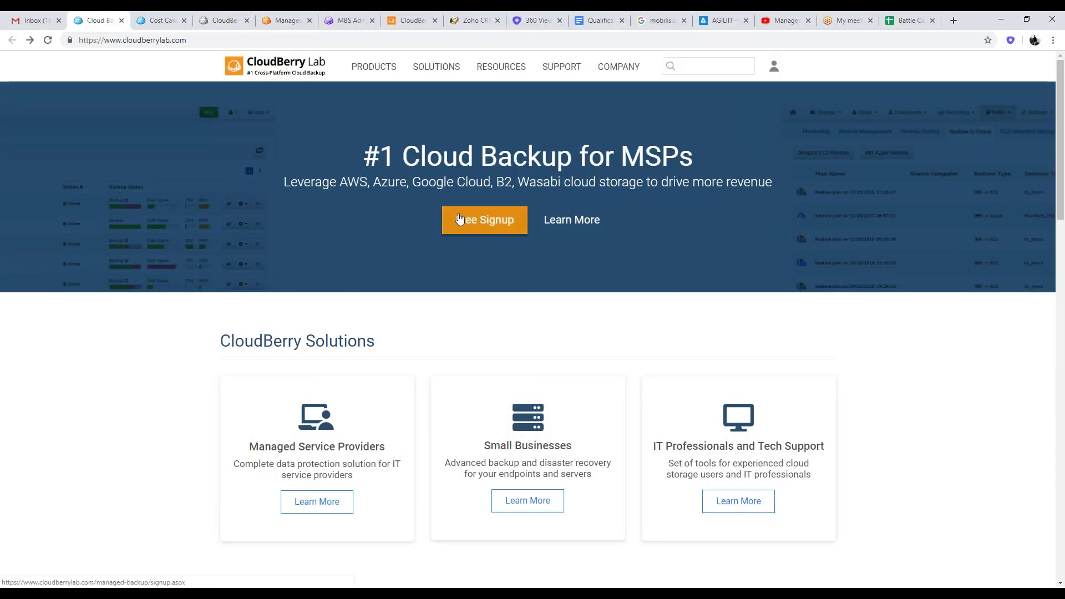
pyautogui.click(481, 230)
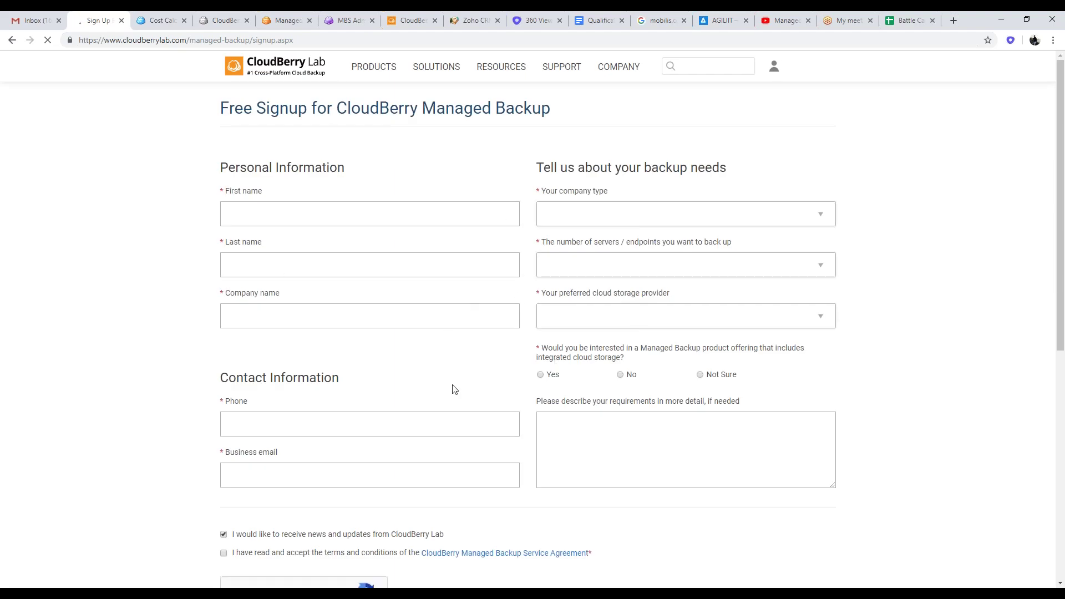
pyautogui.scroll(-8, 458, 381)
pyautogui.scroll(6, 458, 381)
pyautogui.scroll(2, 532, 320)
pyautogui.click(12, 40)
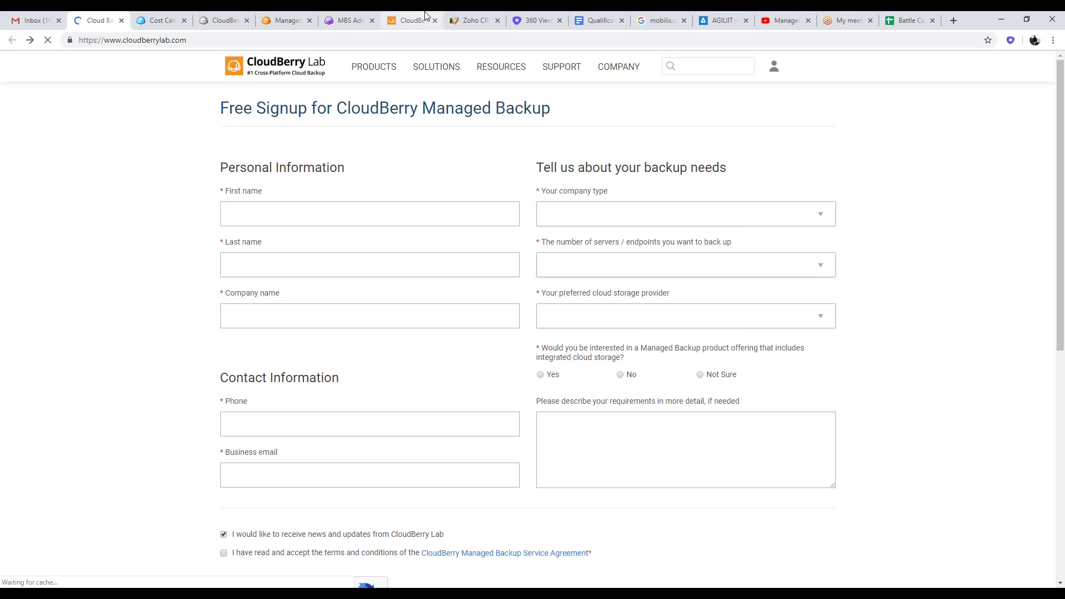